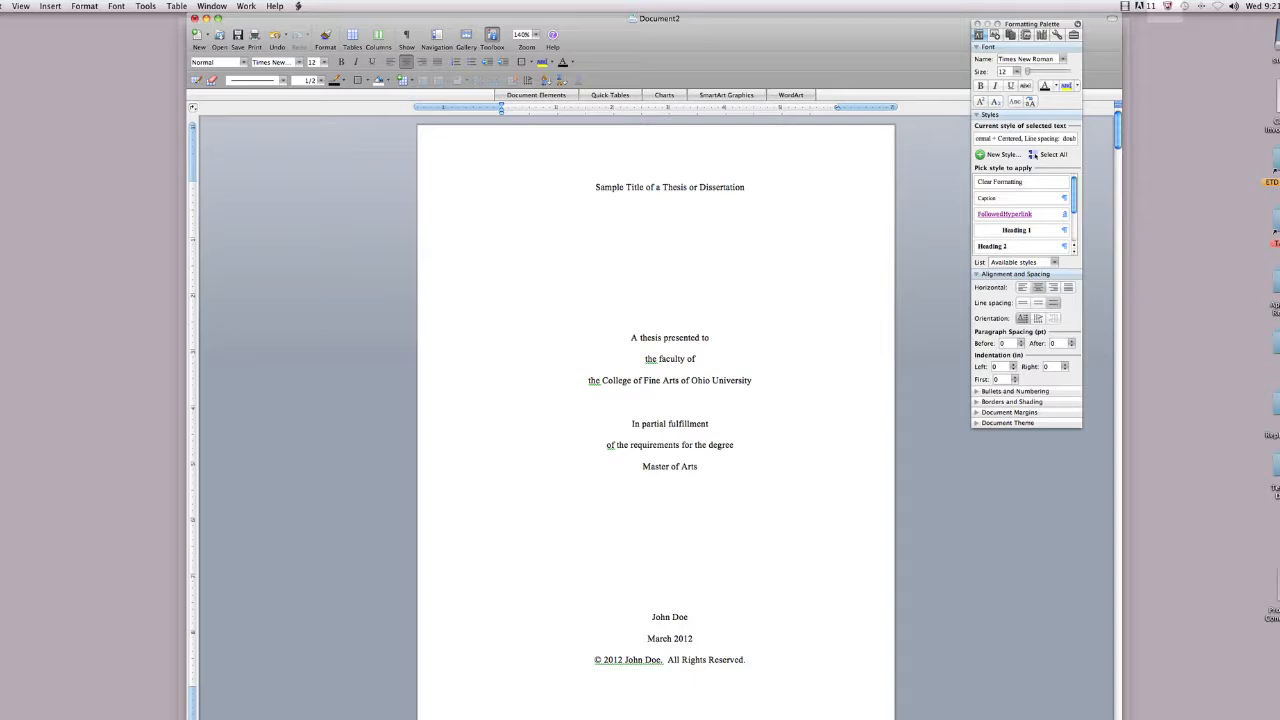
Step: Examine the heading styles used for the Abstract title, the chapter title and the subheadings in the body text
scroll(656, 416, "down", 15)
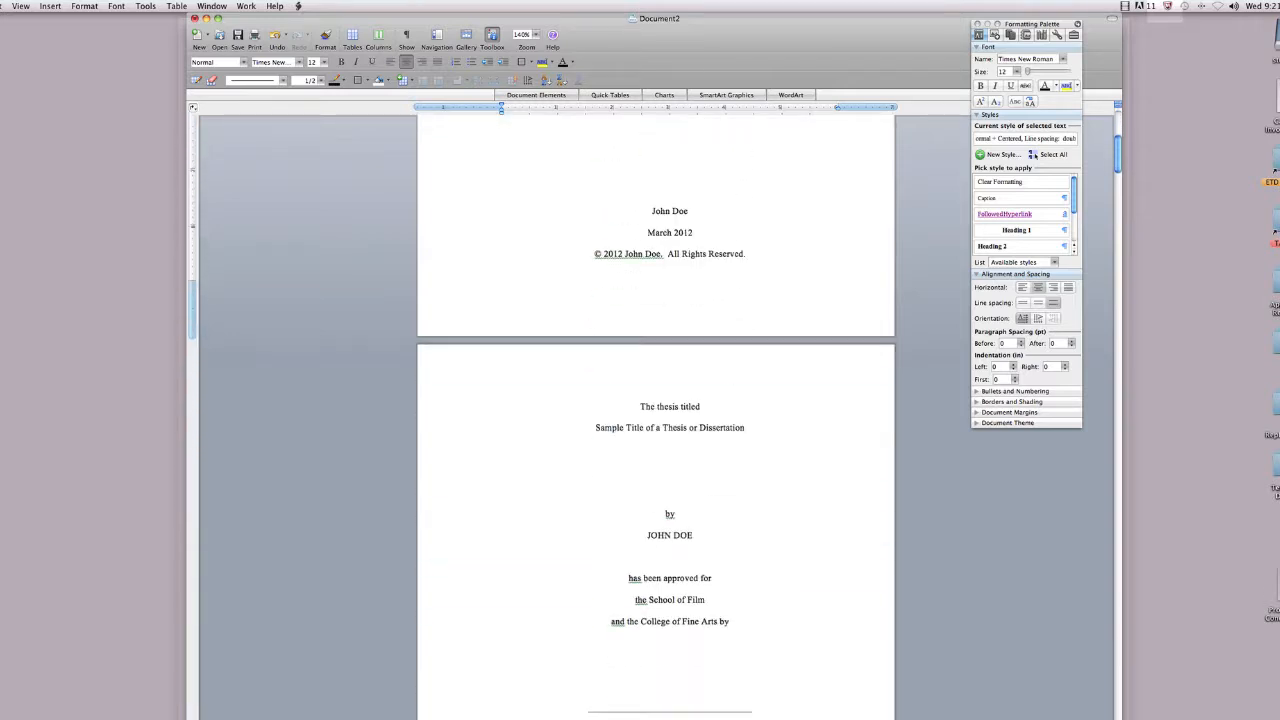
scroll(694, 261, "down", 3)
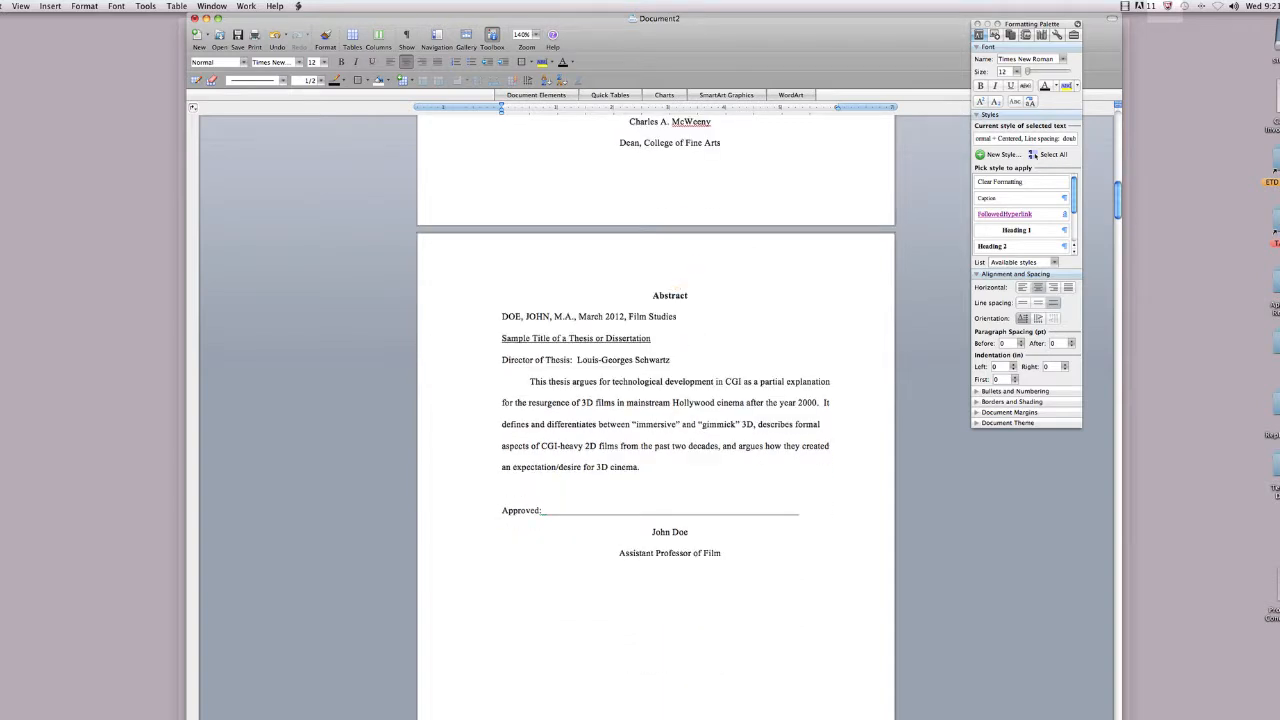
left_click(700, 292)
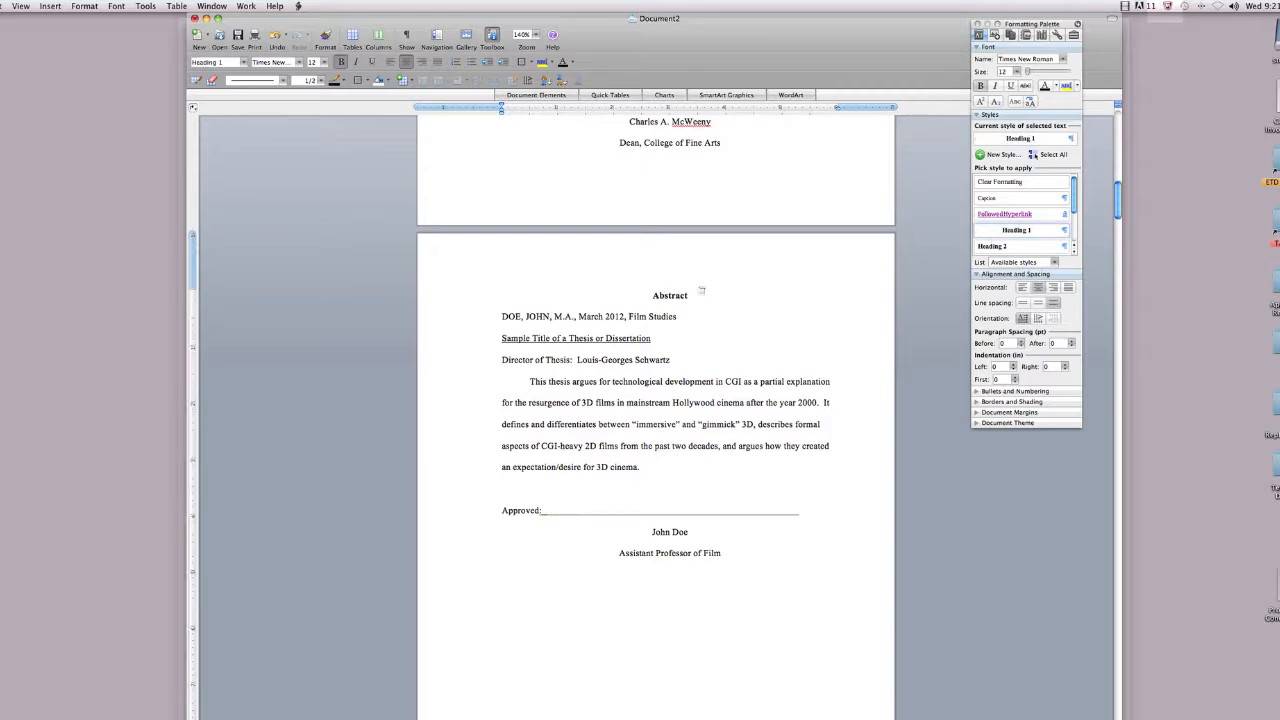
scroll(700, 290, "down", 20)
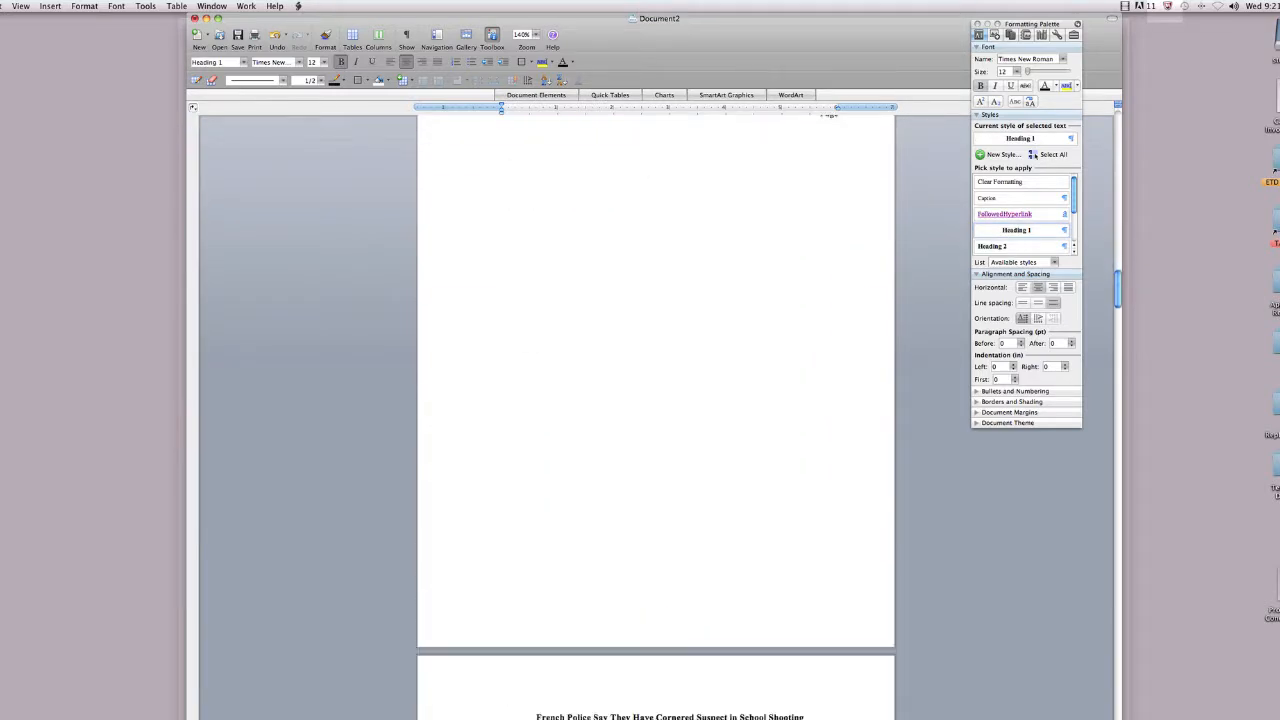
scroll(696, 290, "down", 5)
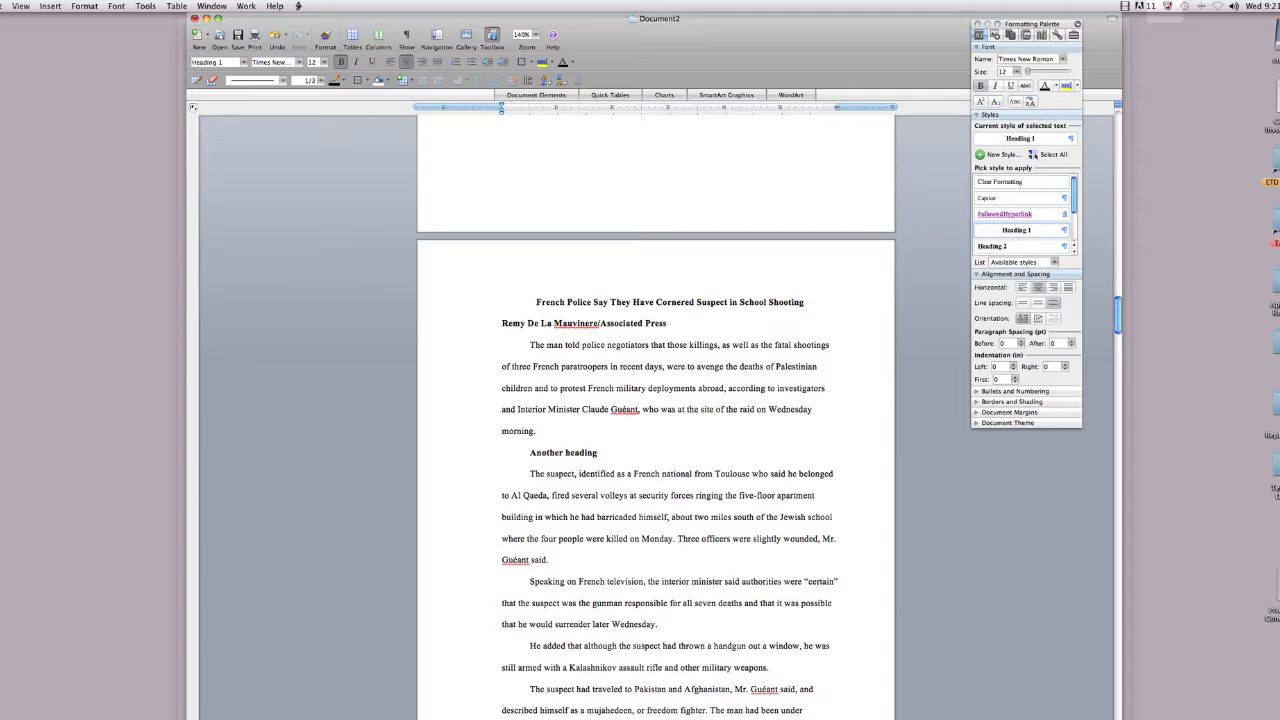
scroll(626, 560, "down", 4)
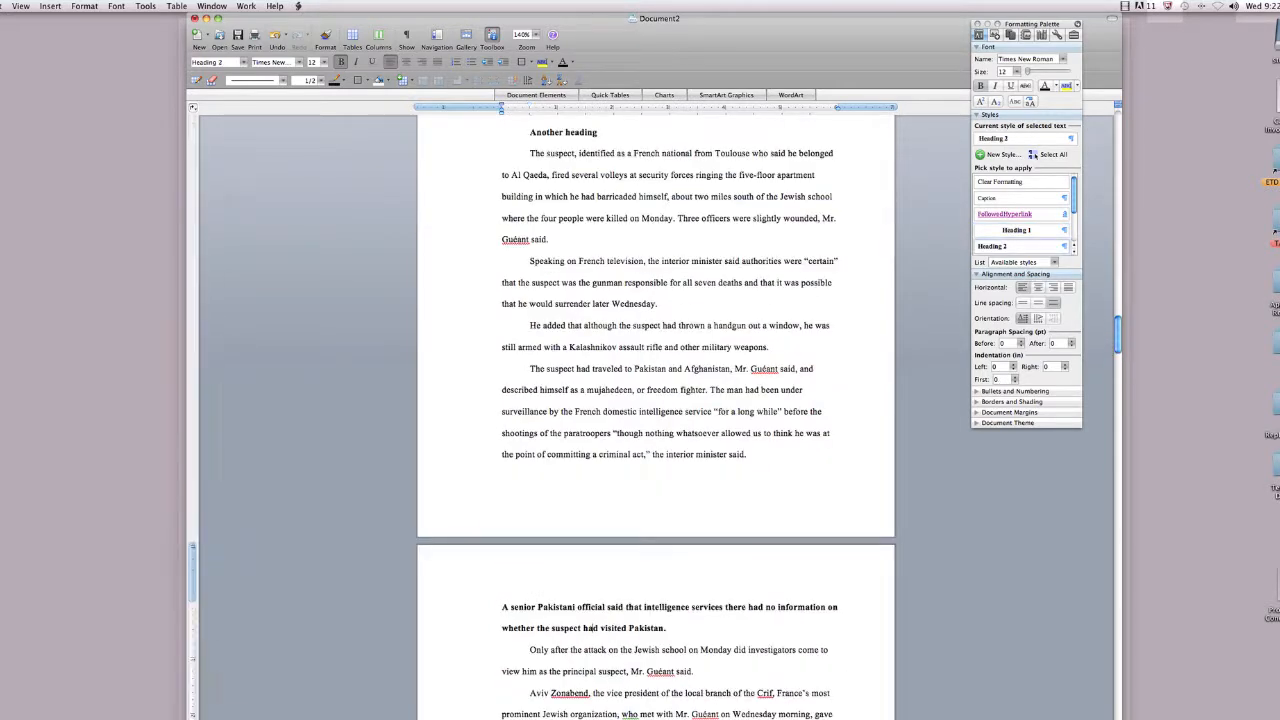
Step: Place the cursor on the line below "Page" on the Table of Contents page and open the Index and Tables settings
scroll(656, 400, "up", 15)
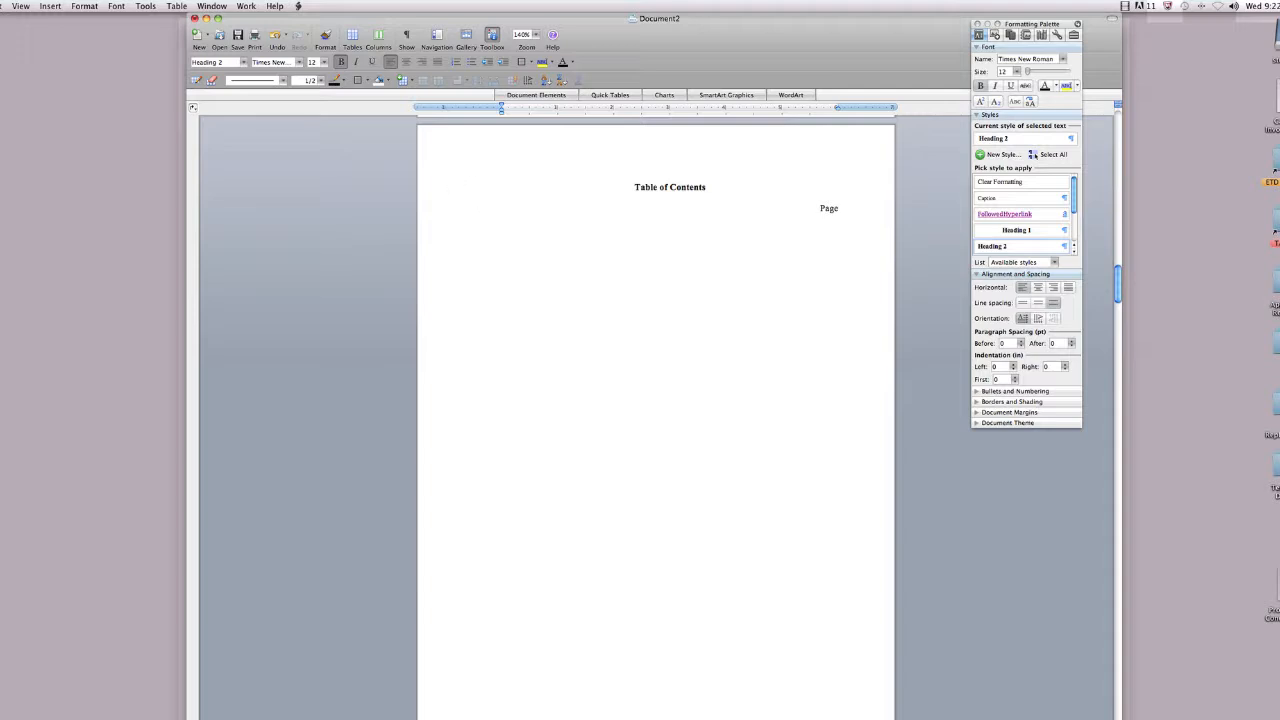
left_click(820, 208)
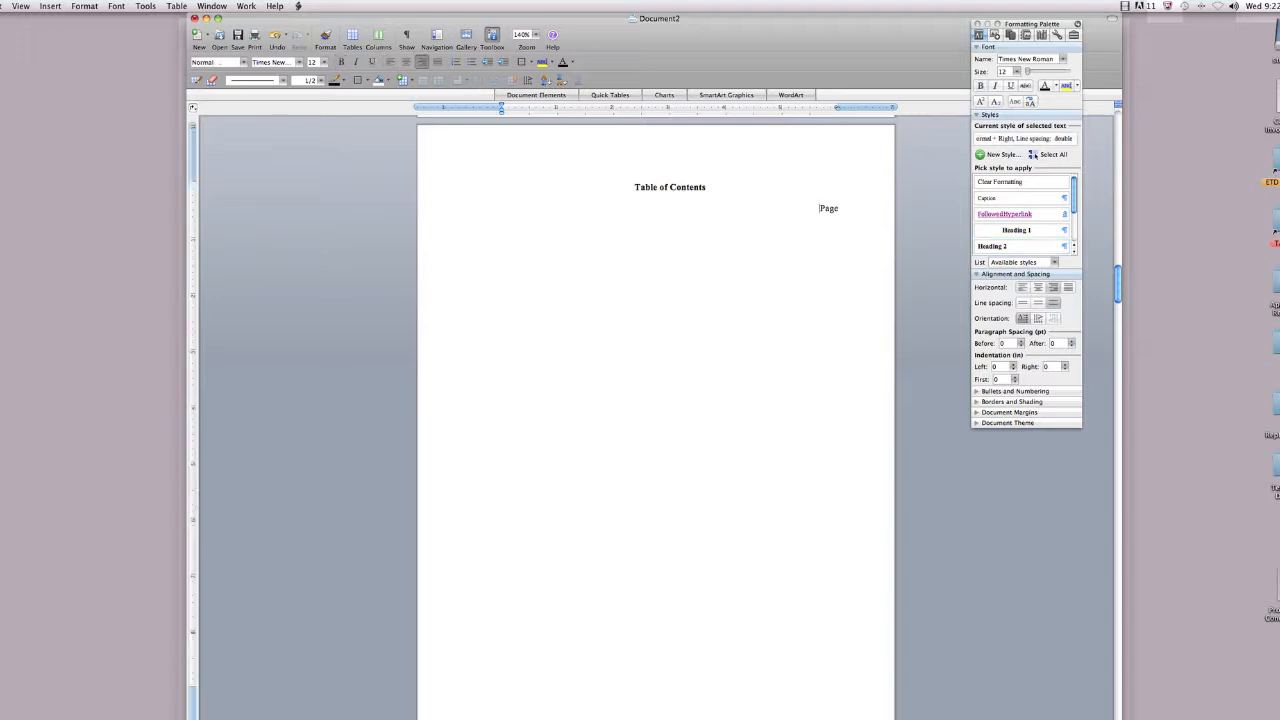
key("Return")
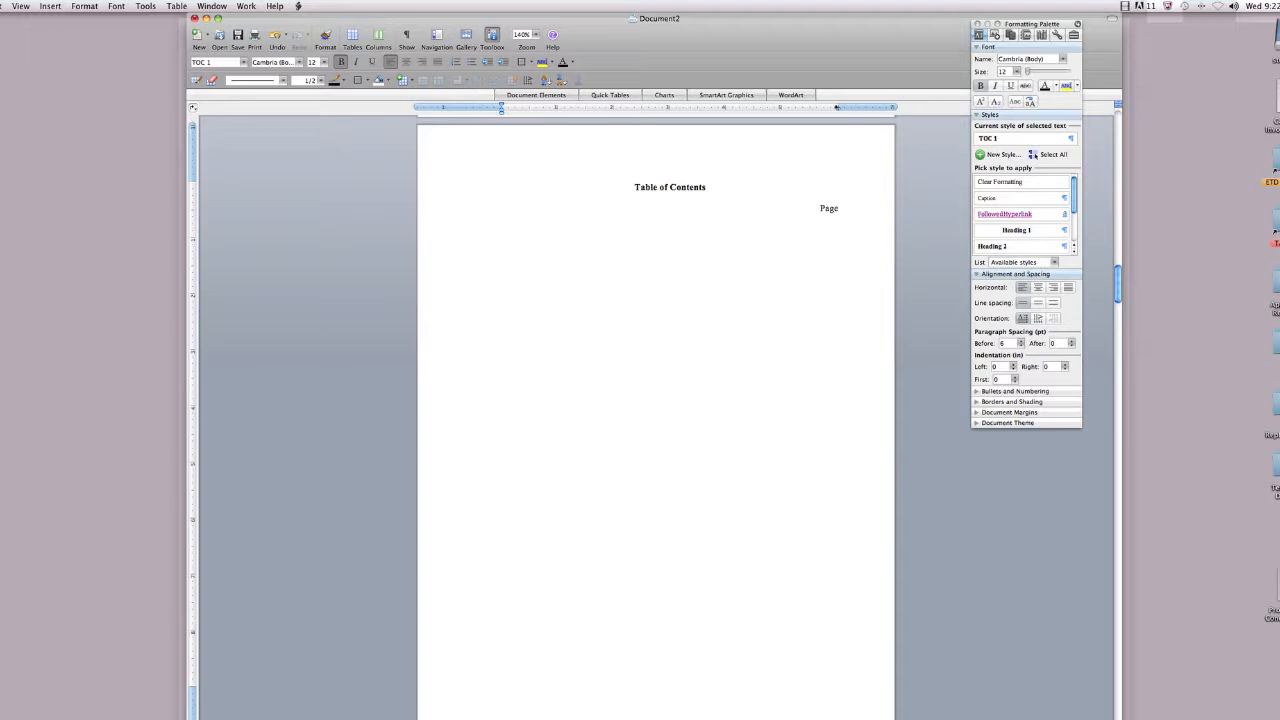
scroll(656, 410, "down", 1)
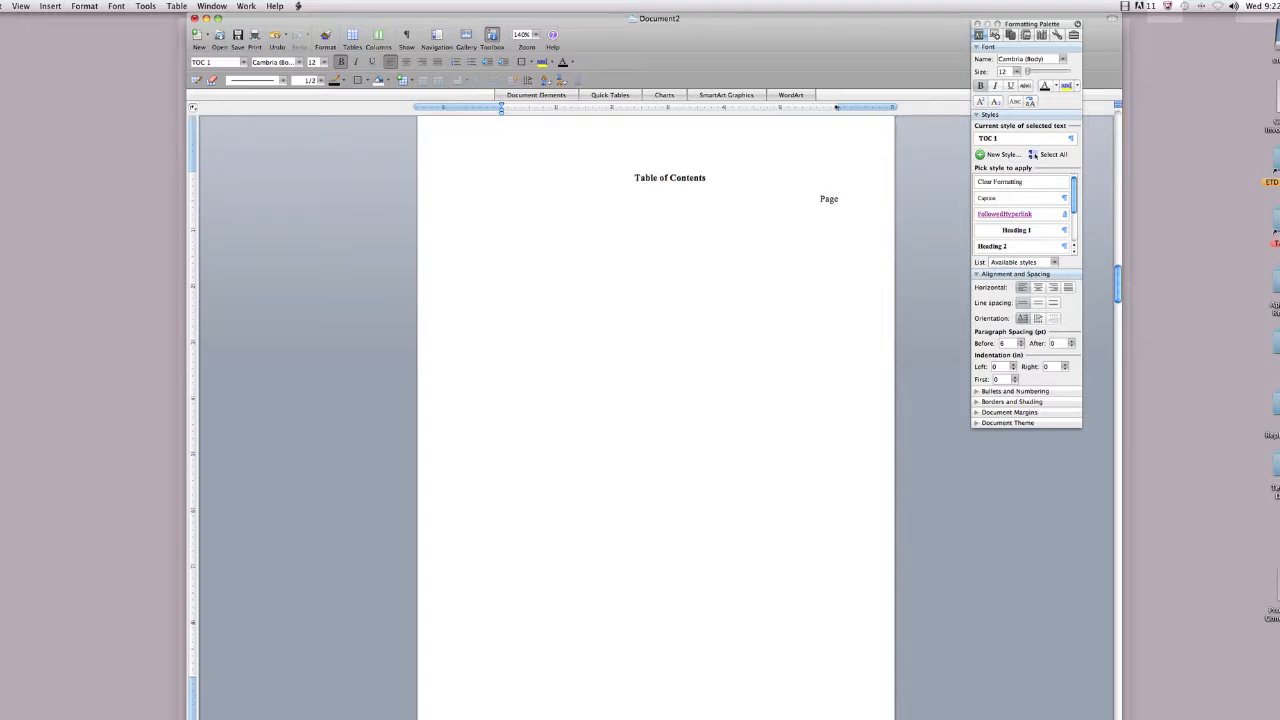
left_click(57, 6)
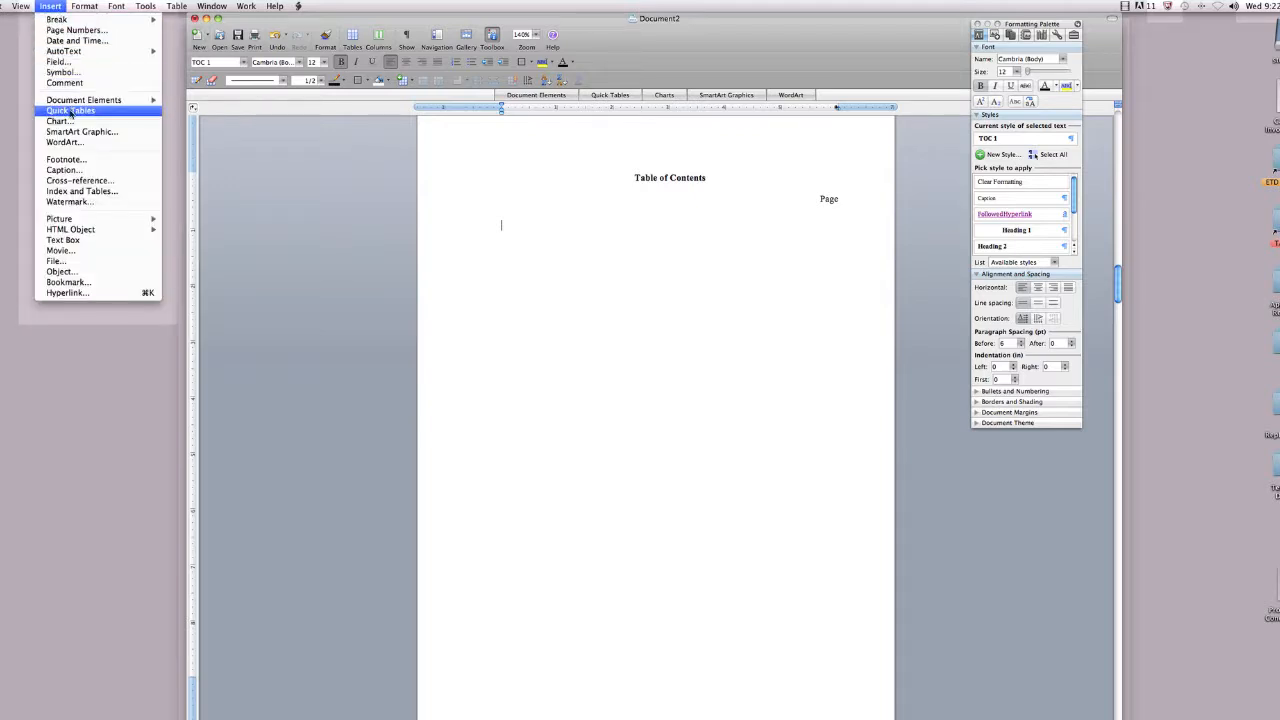
left_click(78, 191)
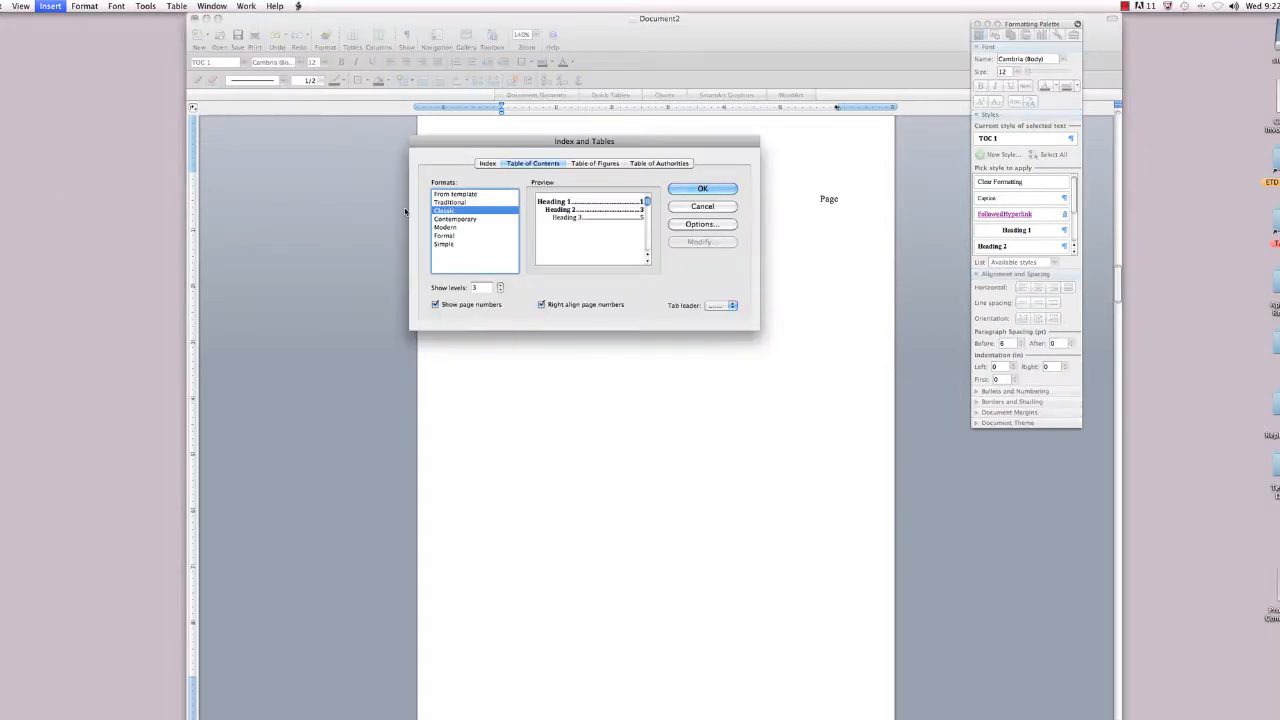
Step: Preview the Simple, Formal and Modern contents formats, choose From template and open its styles for modification
left_click(452, 245)
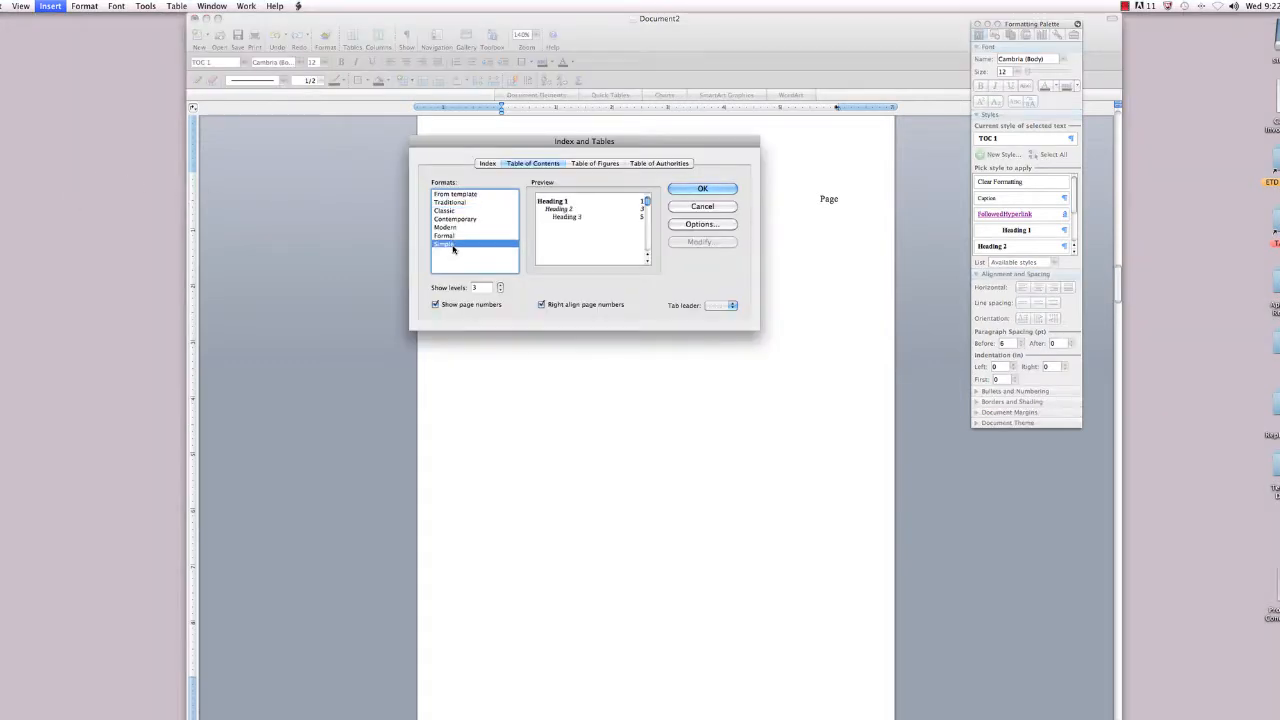
left_click(453, 236)
left_click(453, 228)
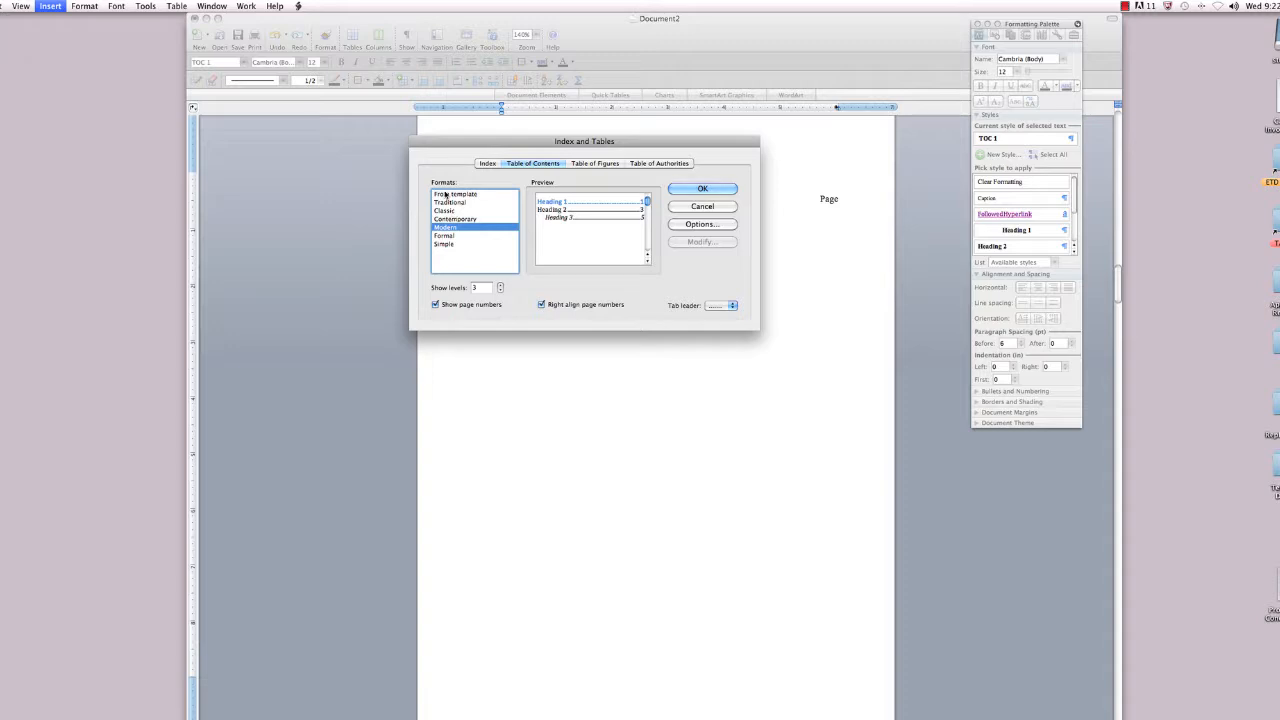
left_click(447, 194)
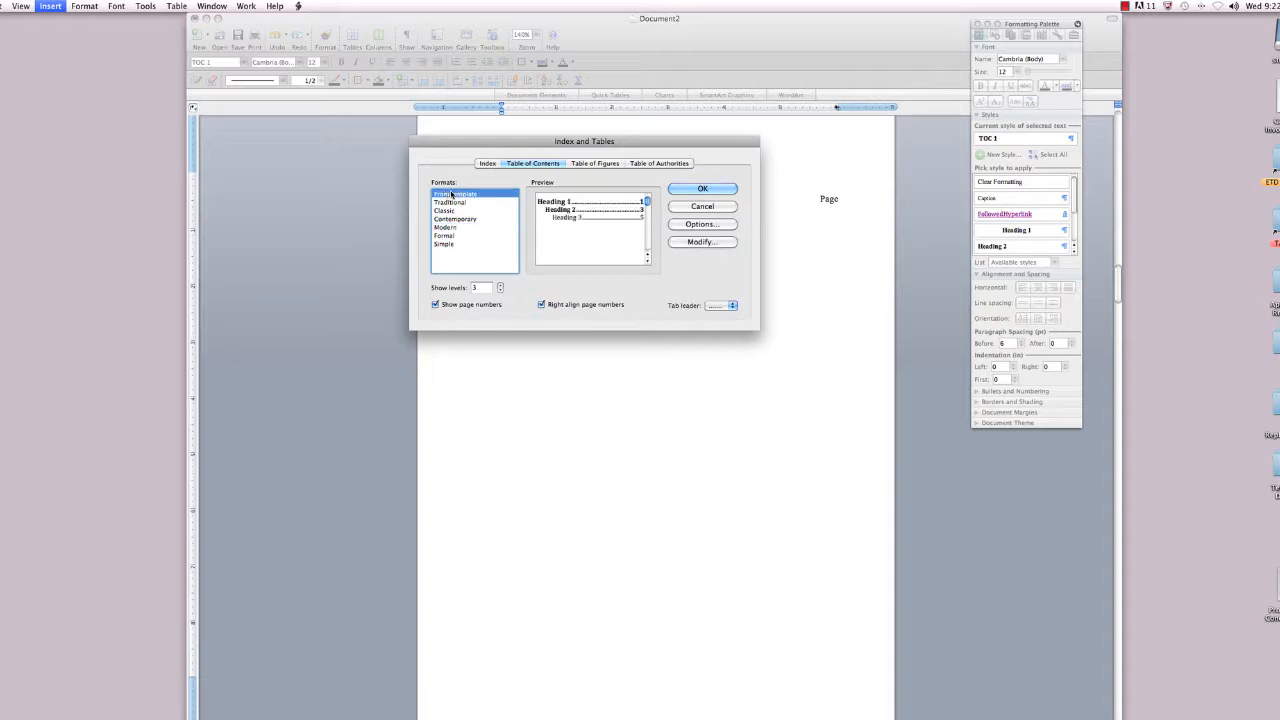
left_click(719, 242)
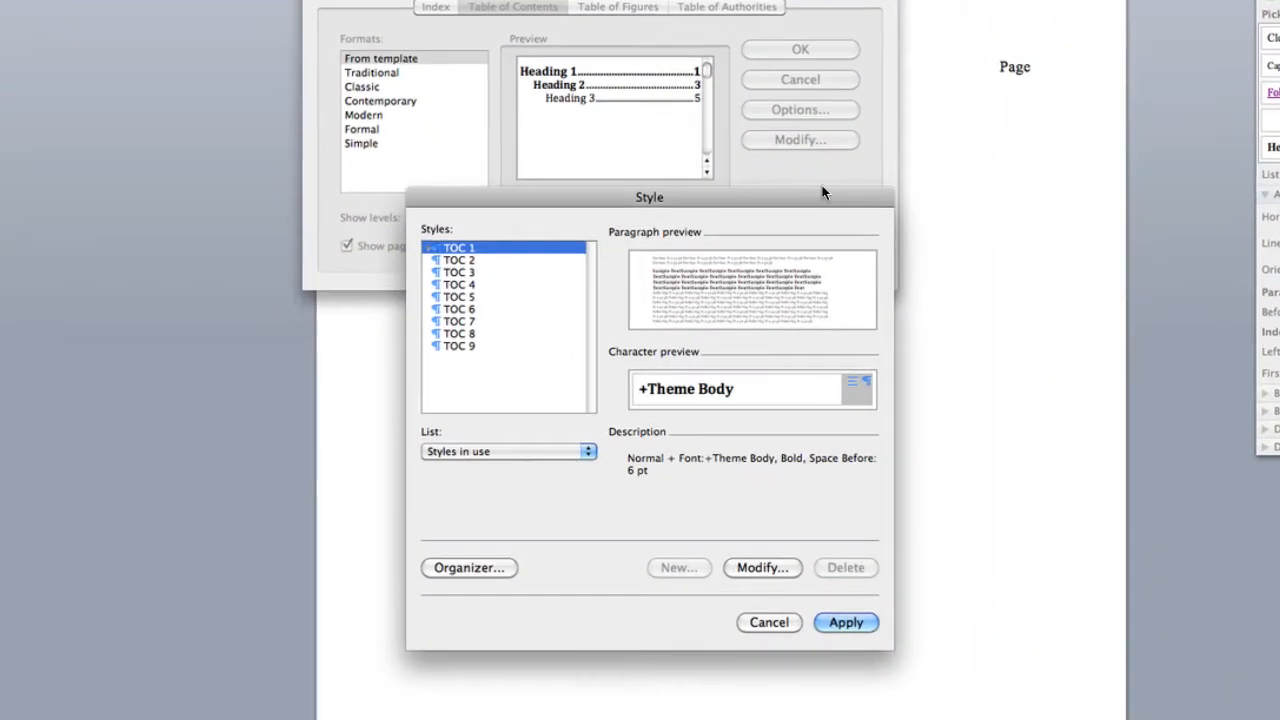
Step: Modify the TOC 1 style to use Times New Roman without bold
left_click_drag(802, 197, 893, 172)
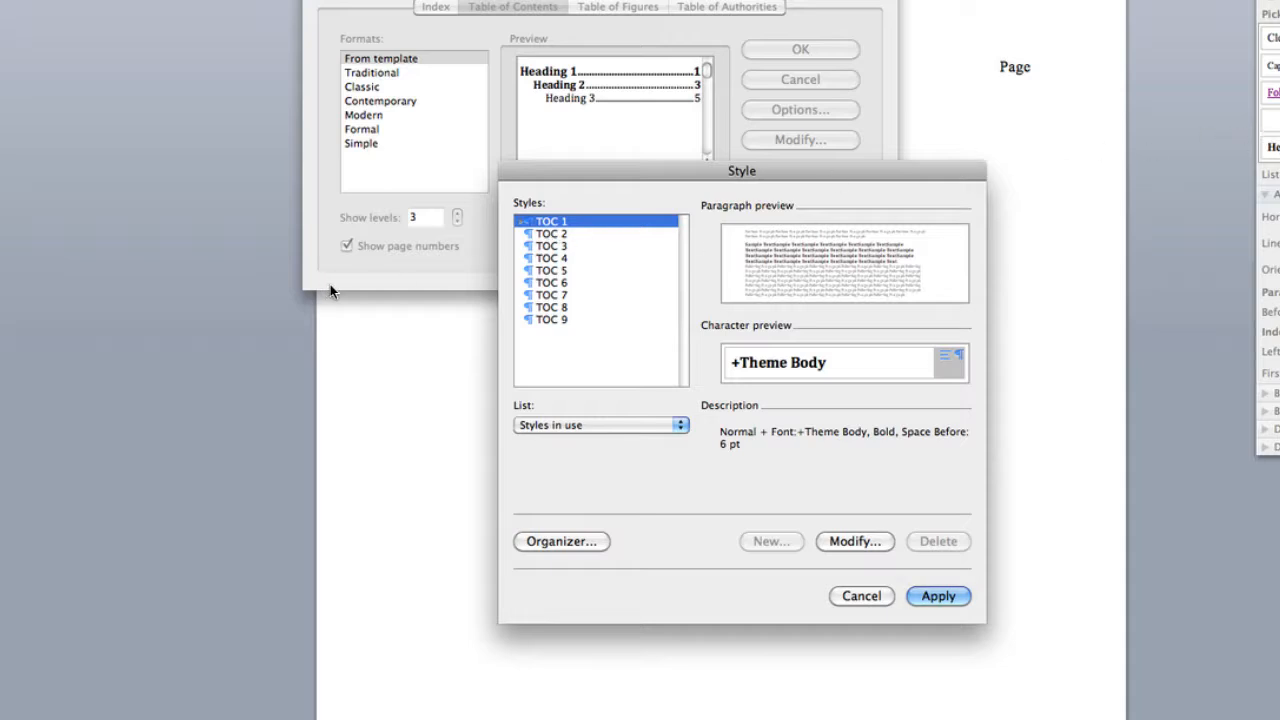
left_click(855, 541)
left_click(771, 216)
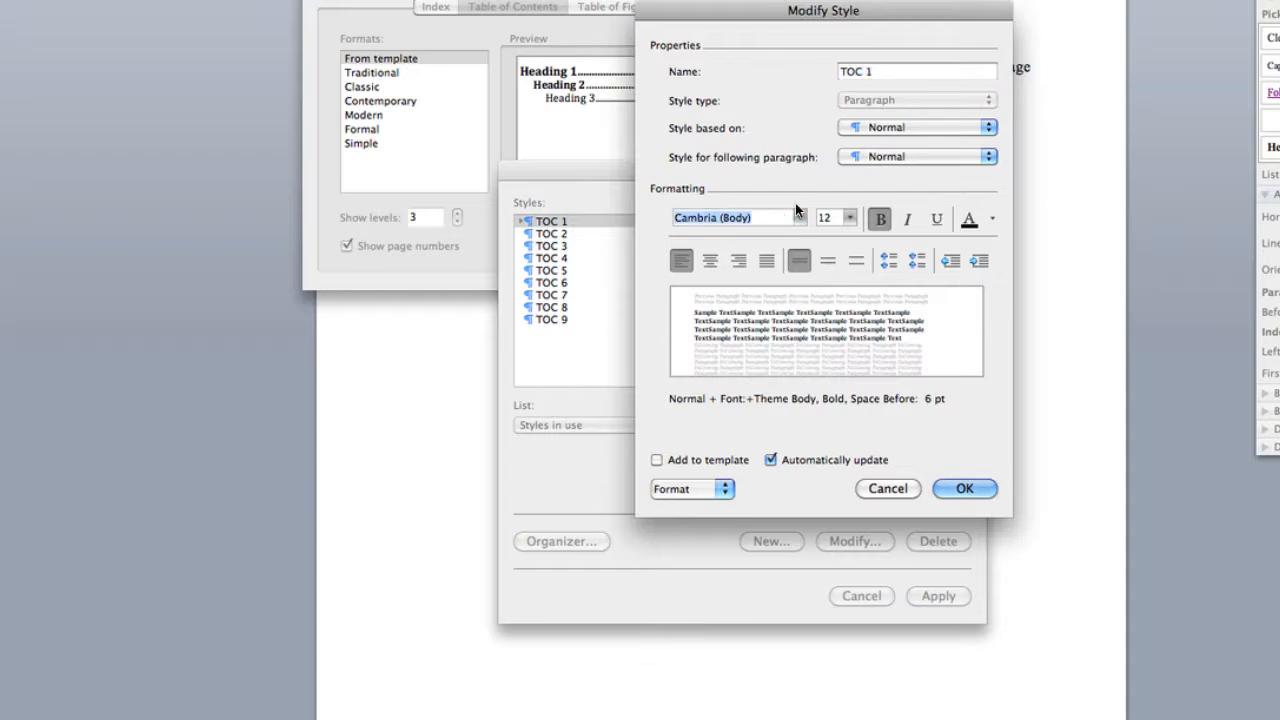
type("Times")
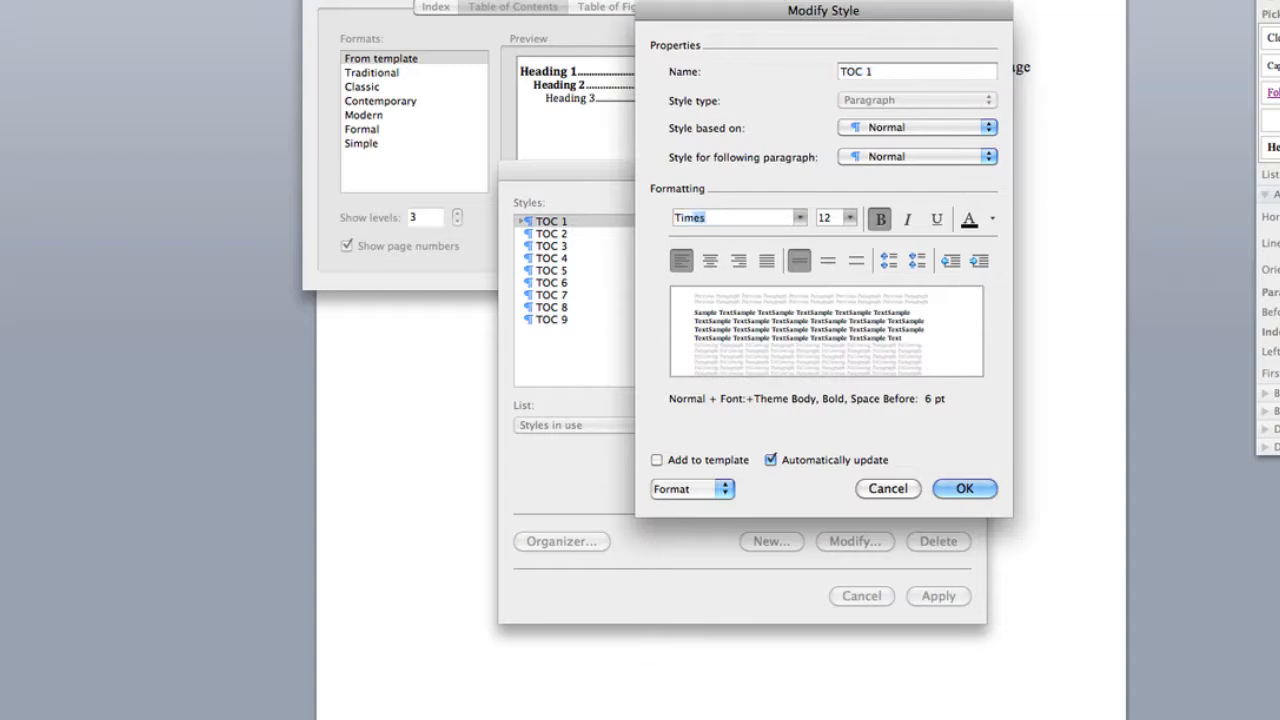
type(" New Roman")
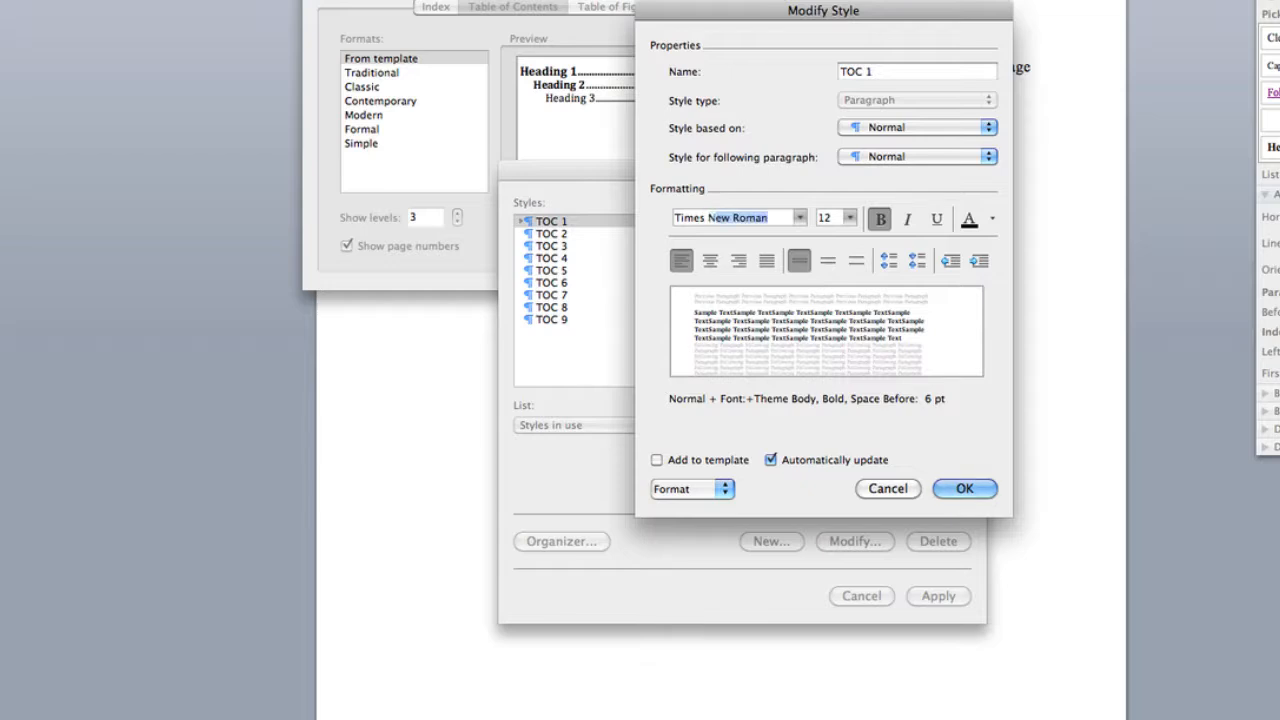
left_click(878, 219)
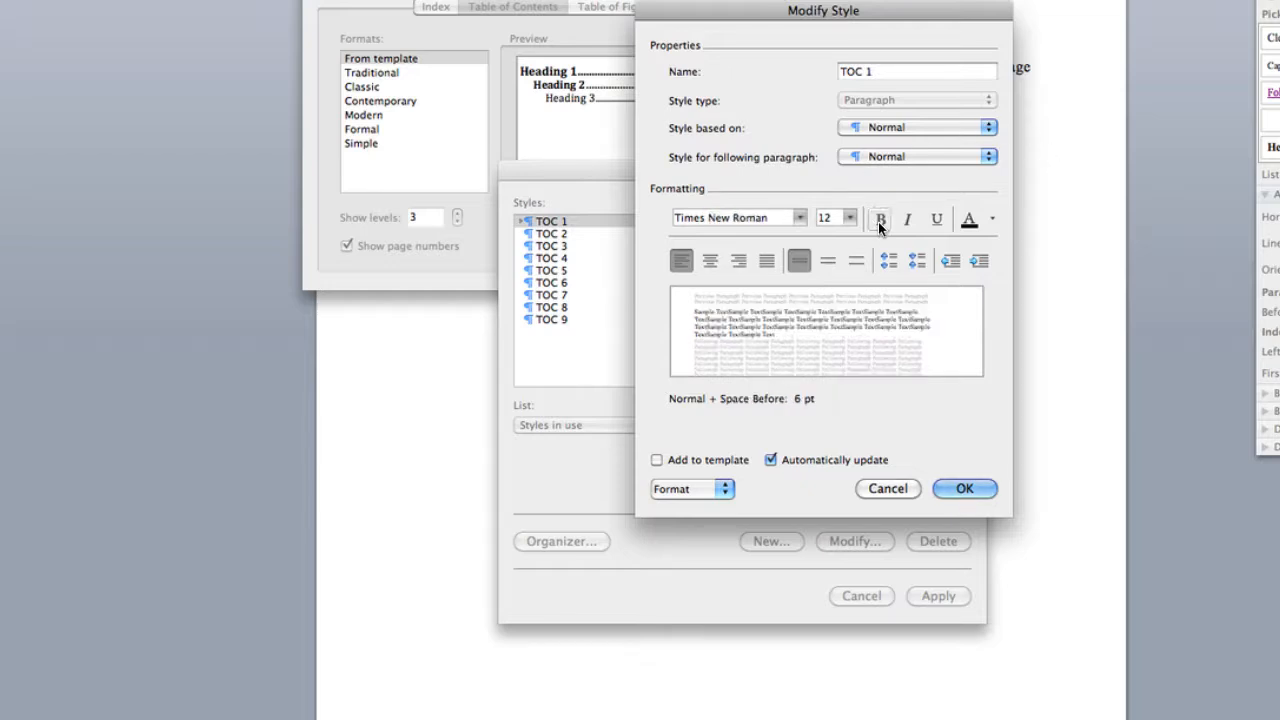
Step: Try double and 1.5 line spacing for the TOC 1 style and return it to single
left_click(797, 261)
left_click(850, 264)
left_click(821, 263)
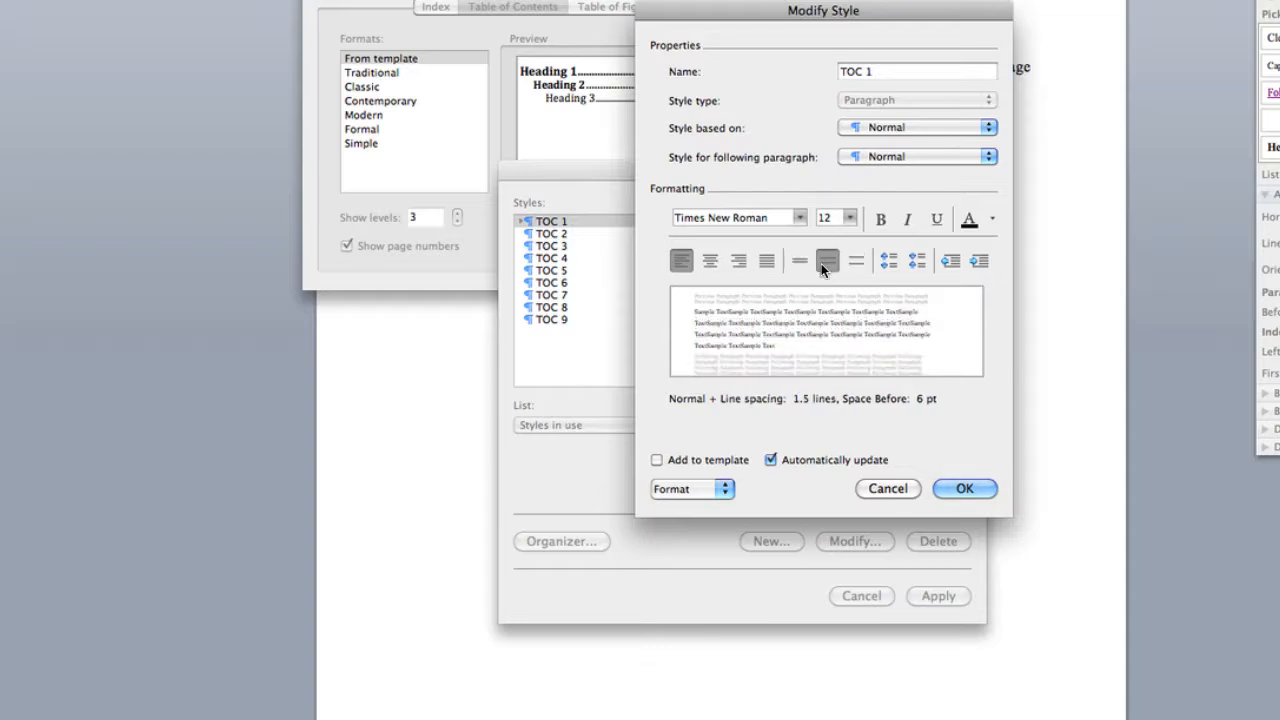
left_click(794, 264)
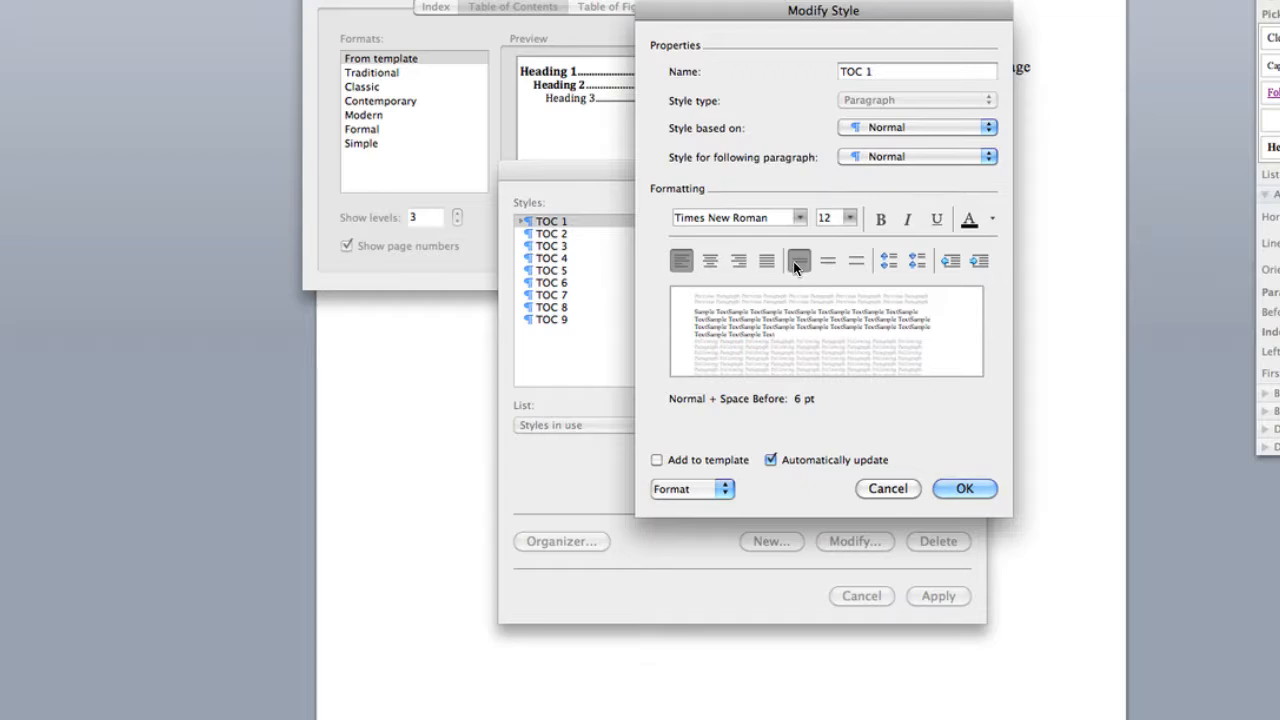
Step: Set the TOC 1 paragraph spacing to 0 before and 6 pt after, and accept the style changes
left_click(726, 490)
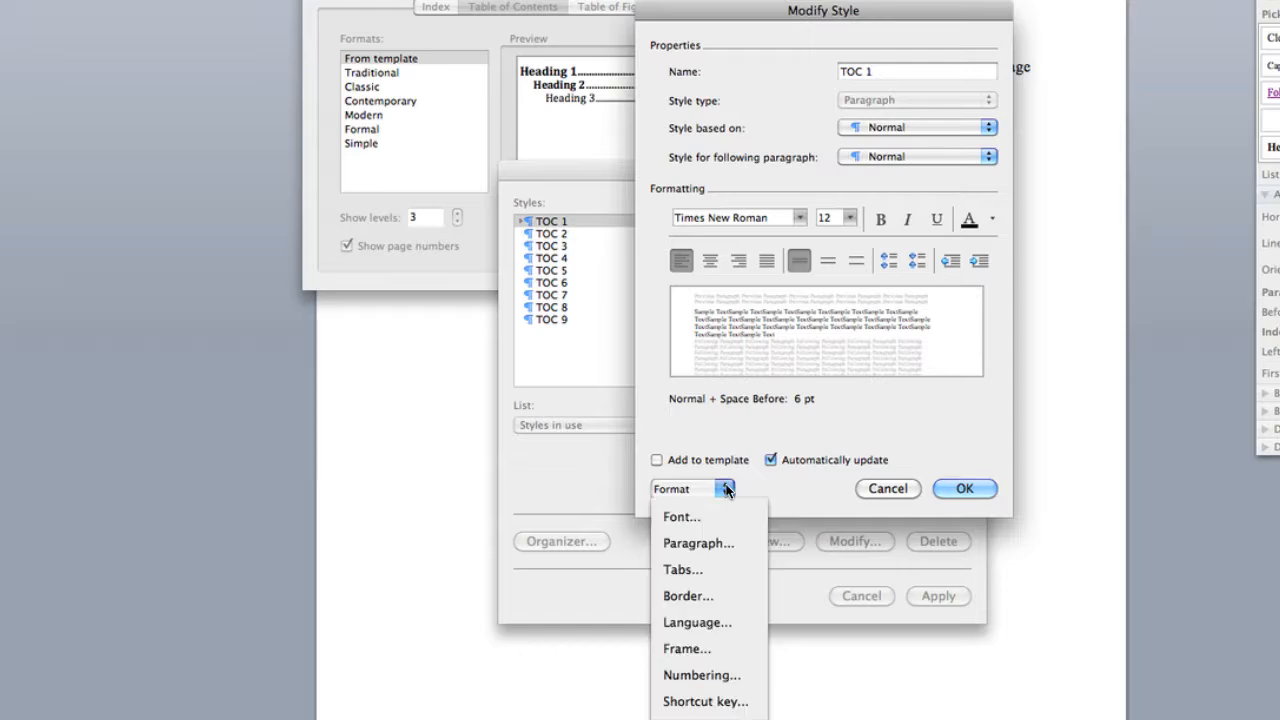
left_click(716, 546)
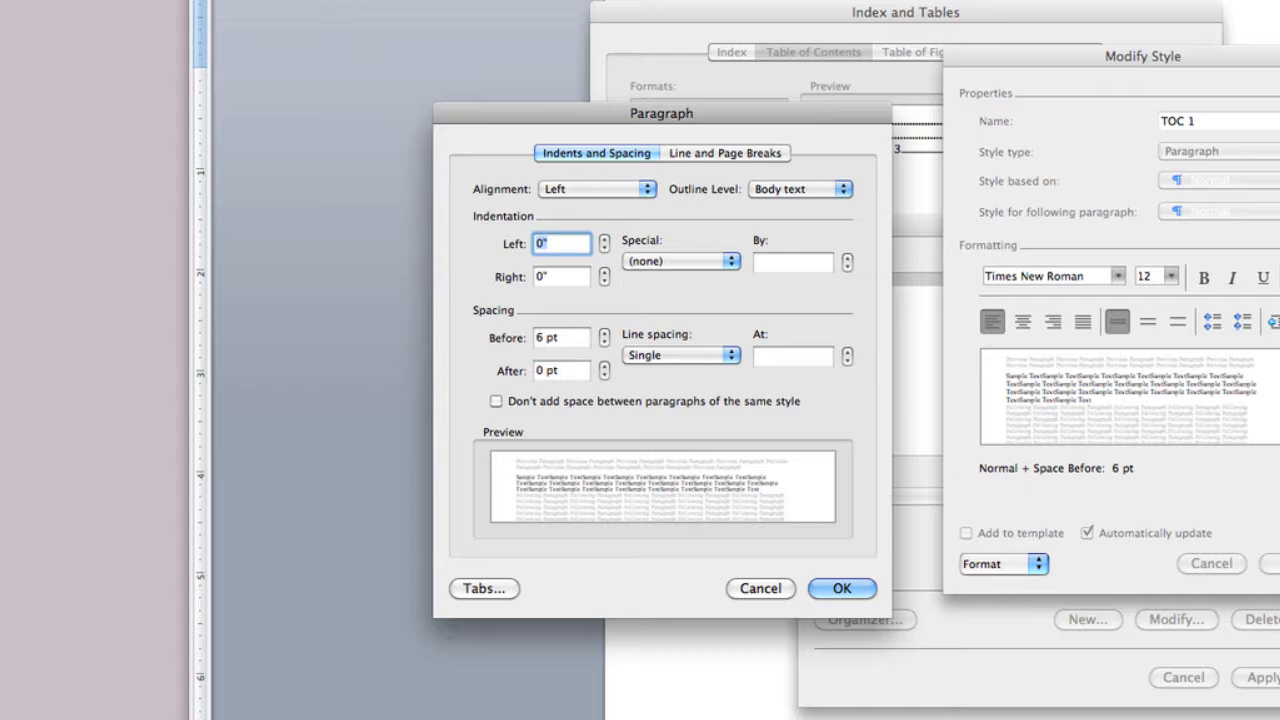
double_click(604, 342)
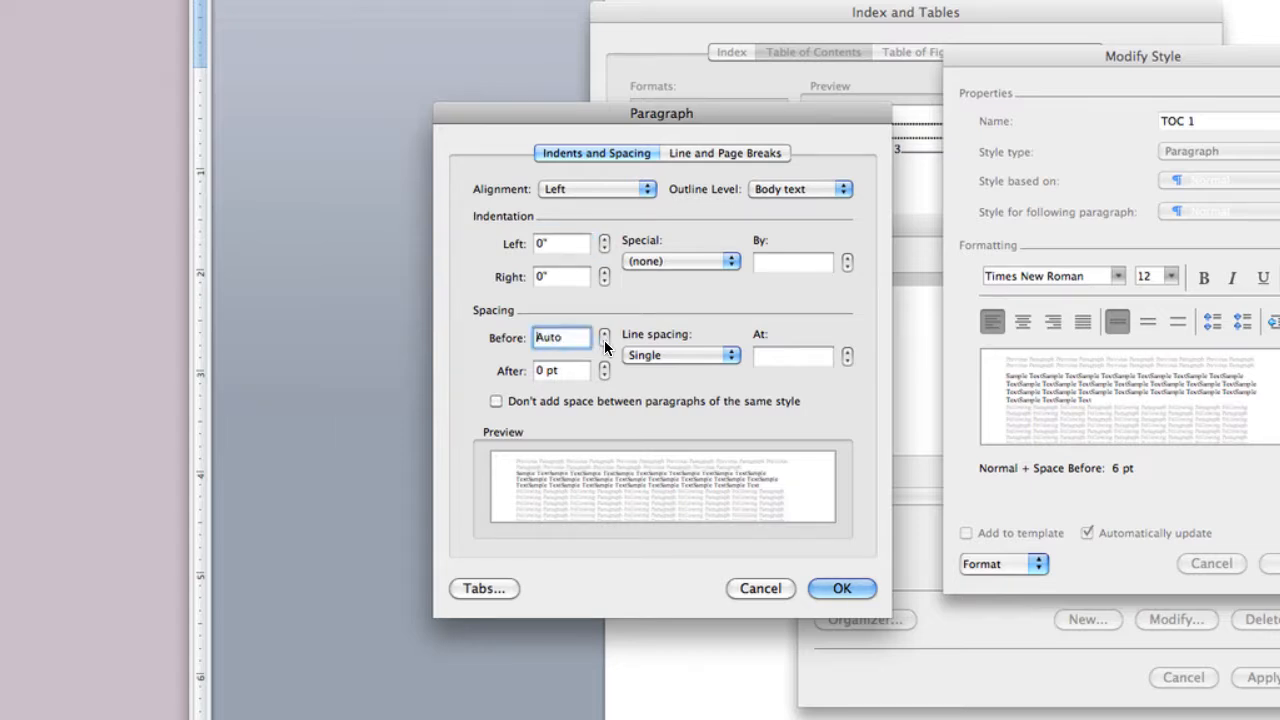
left_click_drag(568, 338, 448, 337)
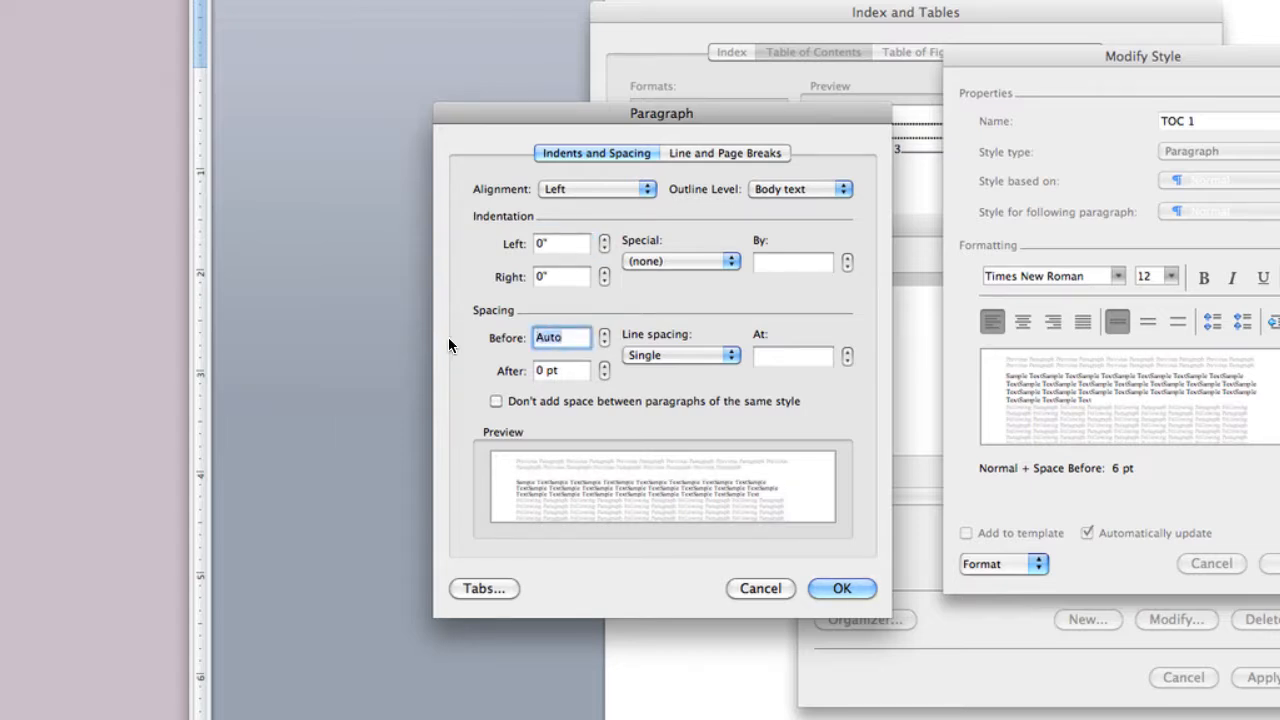
type("0")
key("Tab")
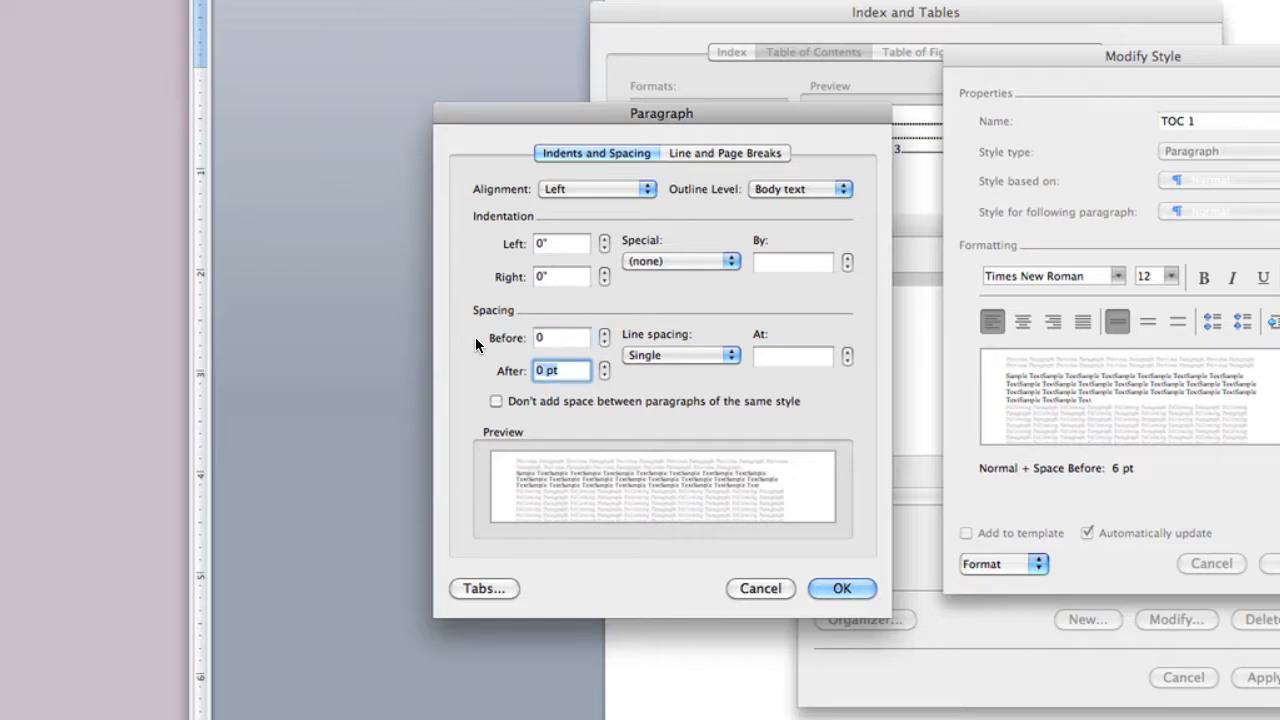
type("6 pt")
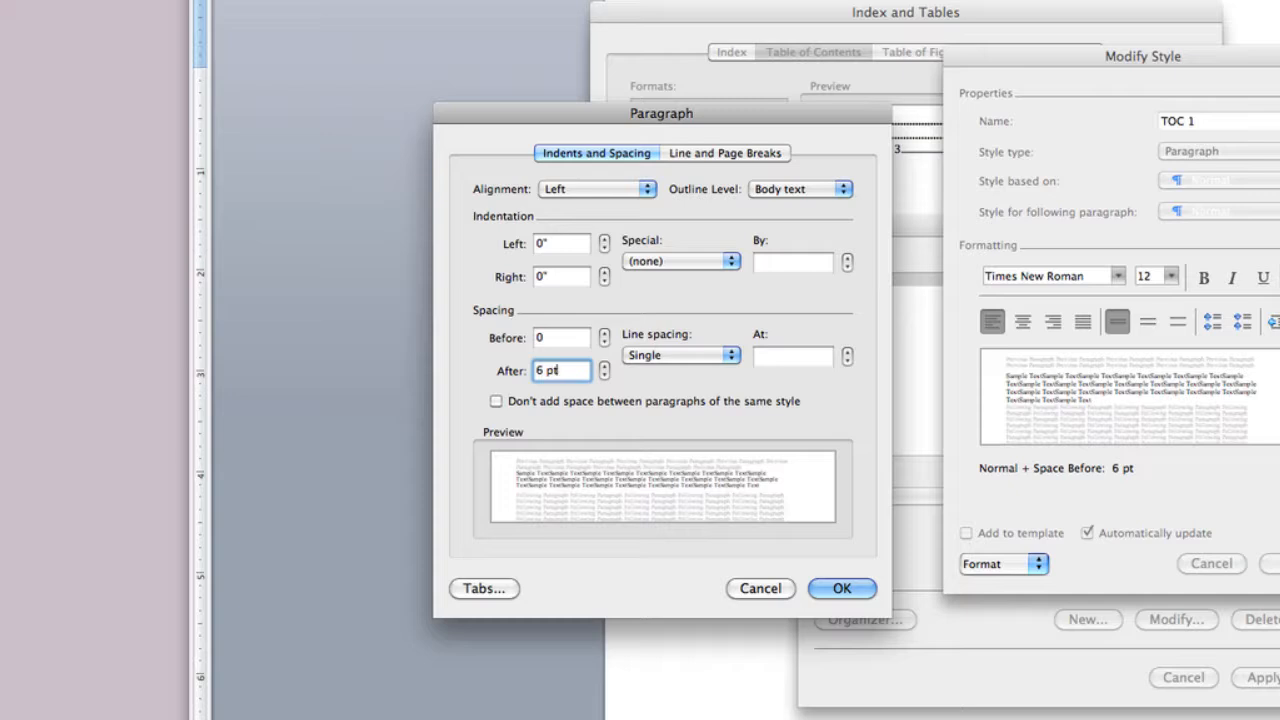
key("Tab")
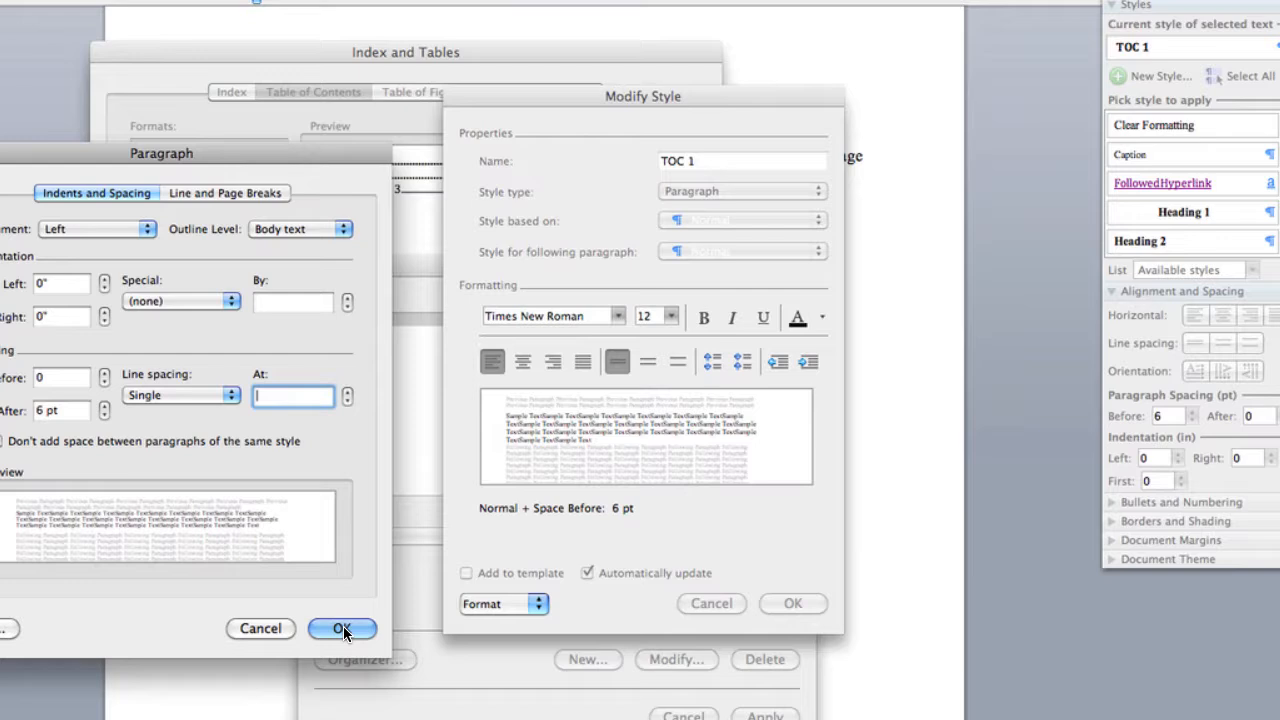
left_click(343, 626)
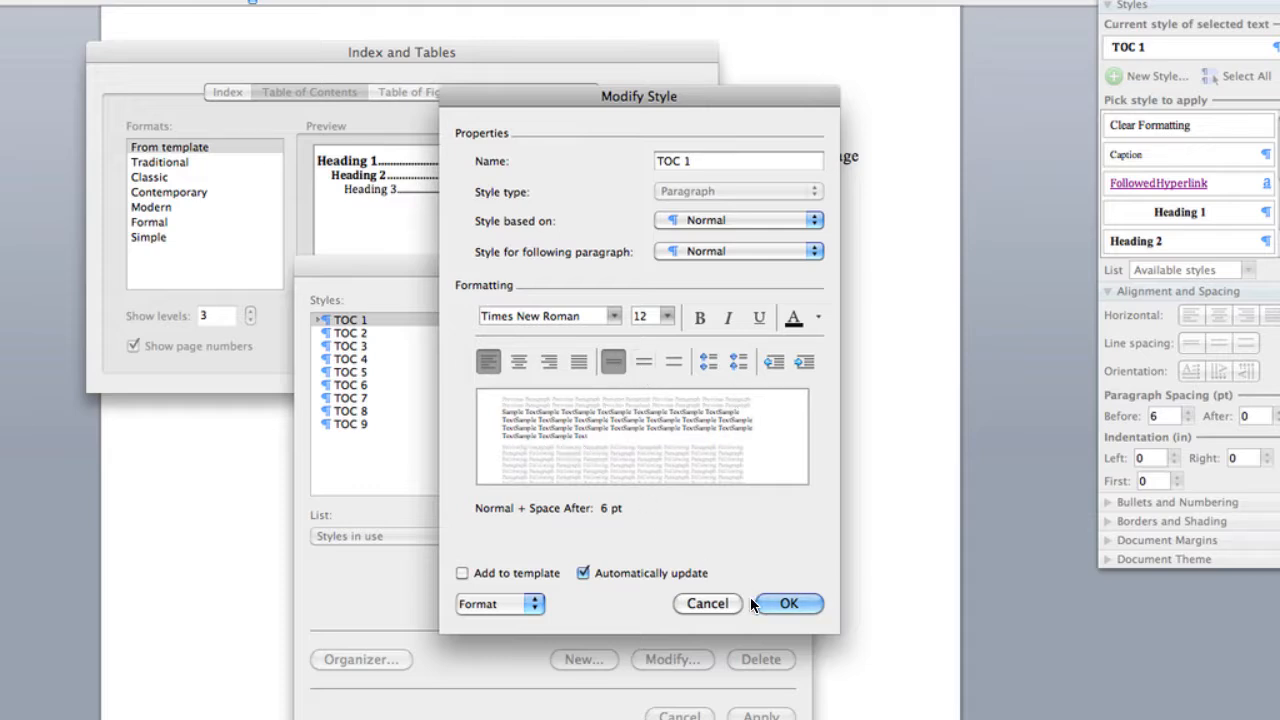
left_click(789, 603)
Step: Remove bold from the TOC 2 style, set its paragraph spacing to 6 pt after, and accept the style changes
left_click(347, 334)
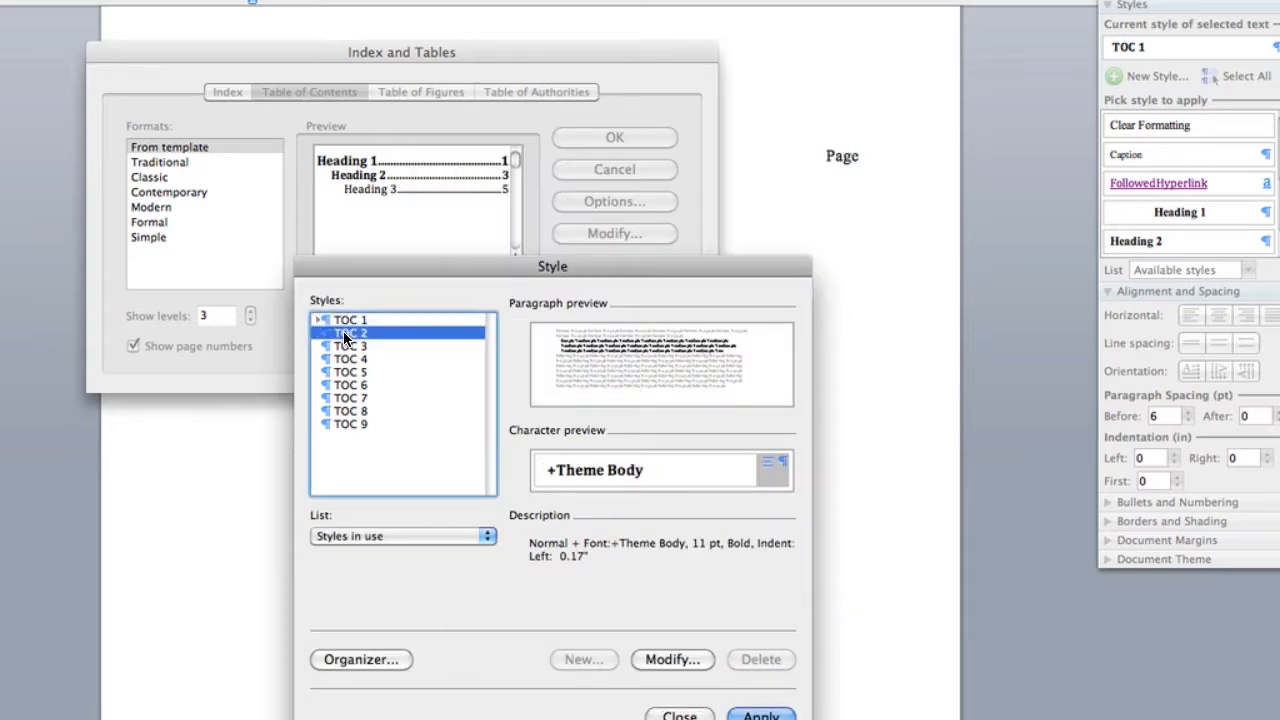
left_click(672, 660)
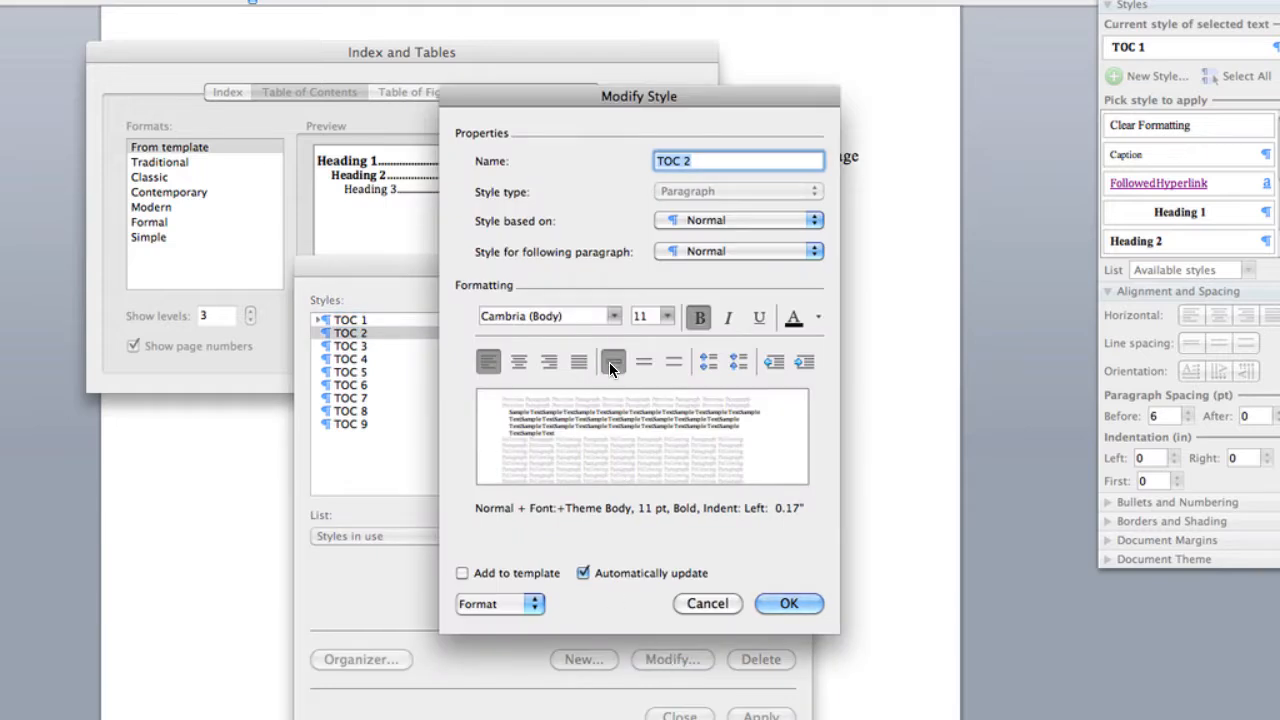
left_click(697, 317)
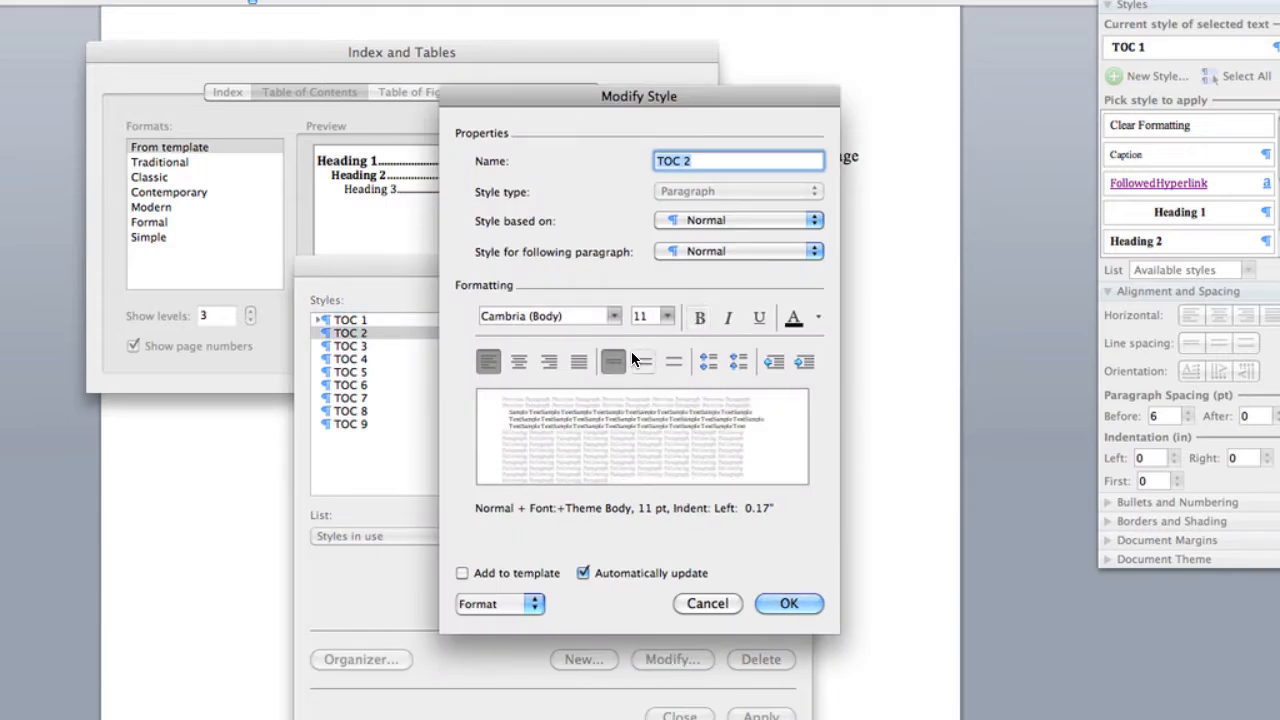
left_click(510, 604)
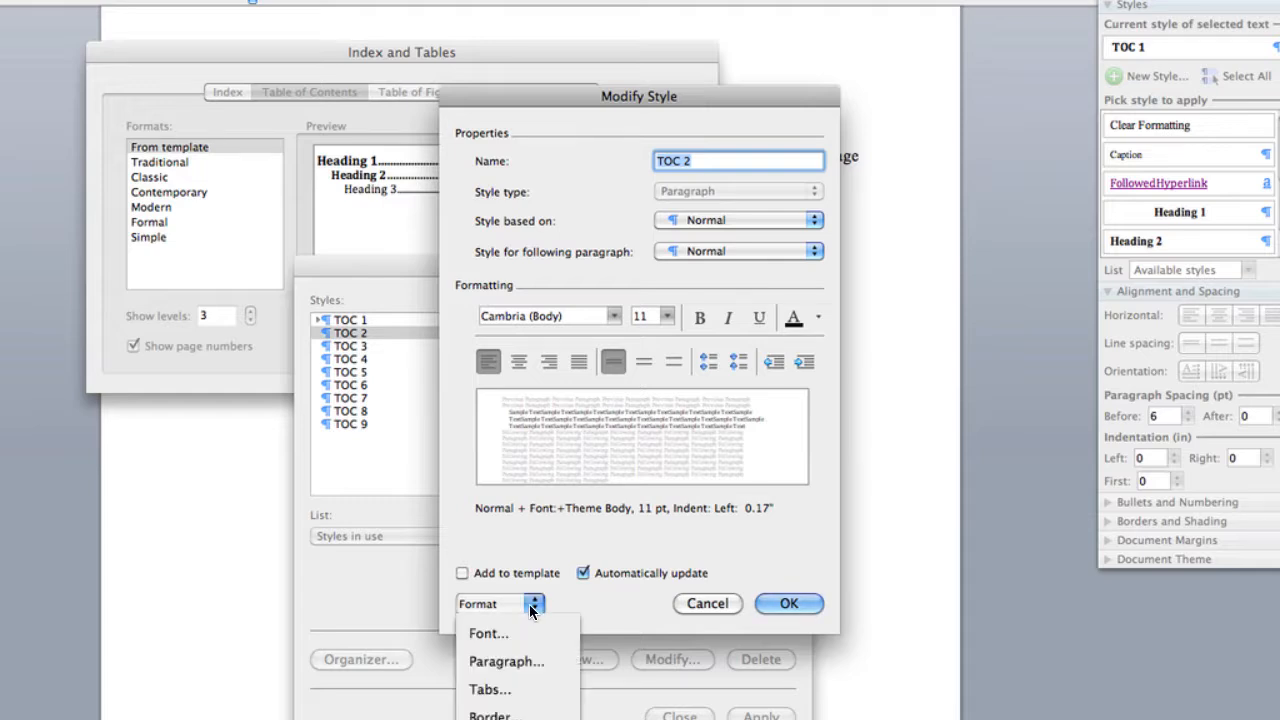
left_click(505, 662)
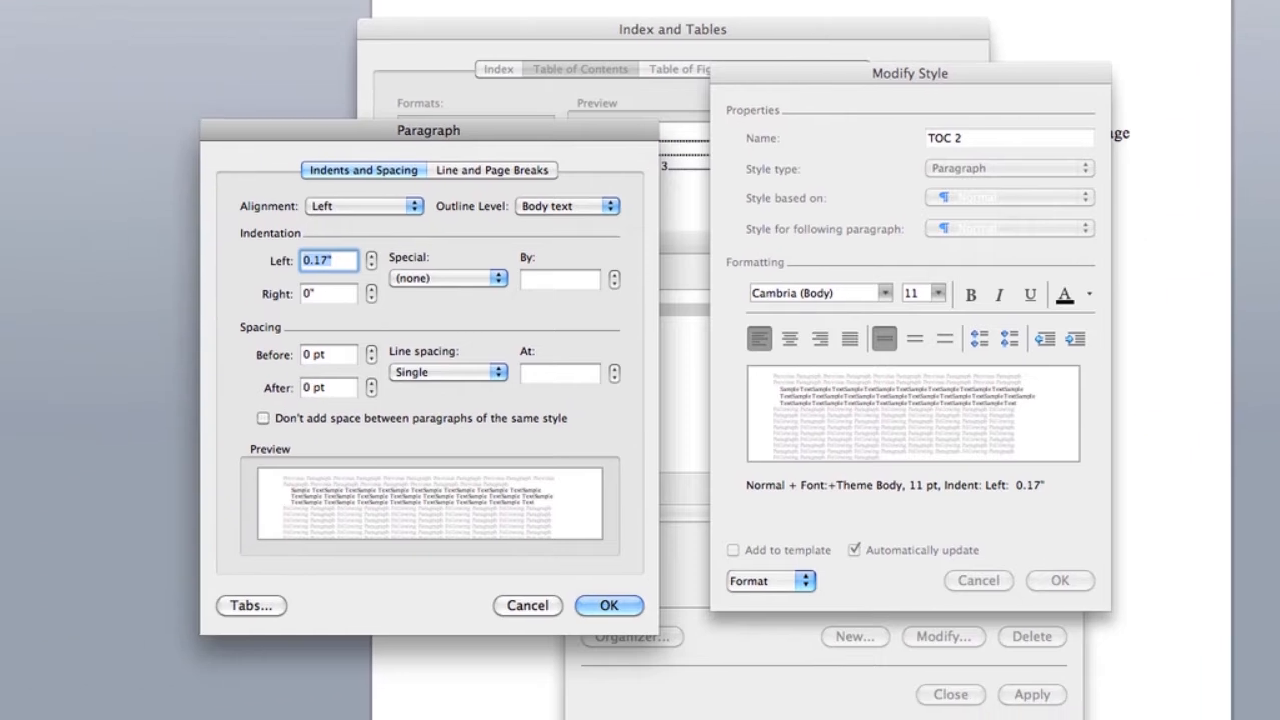
double_click(37, 411)
type("6")
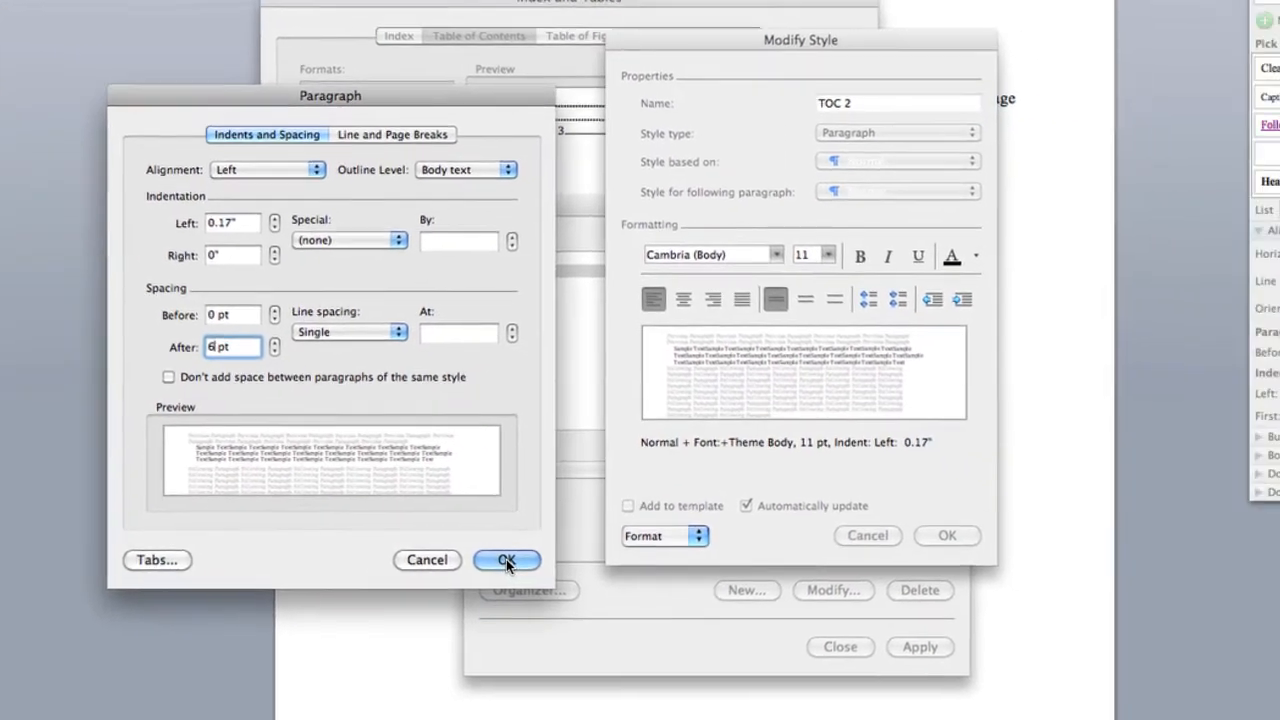
left_click(818, 588)
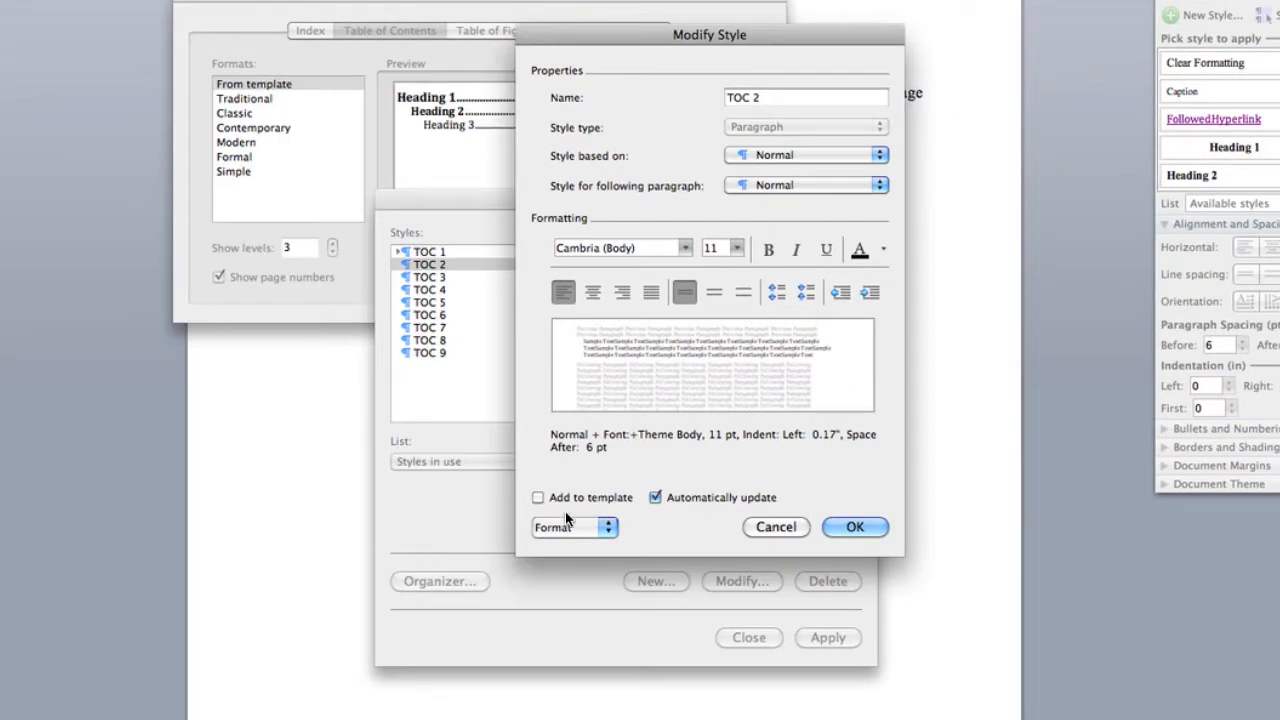
left_click(855, 524)
Step: Modify the TOC 3 through TOC 5 styles to use Times New Roman 12 with 6 pt spacing after, and apply the styles
left_click(425, 277)
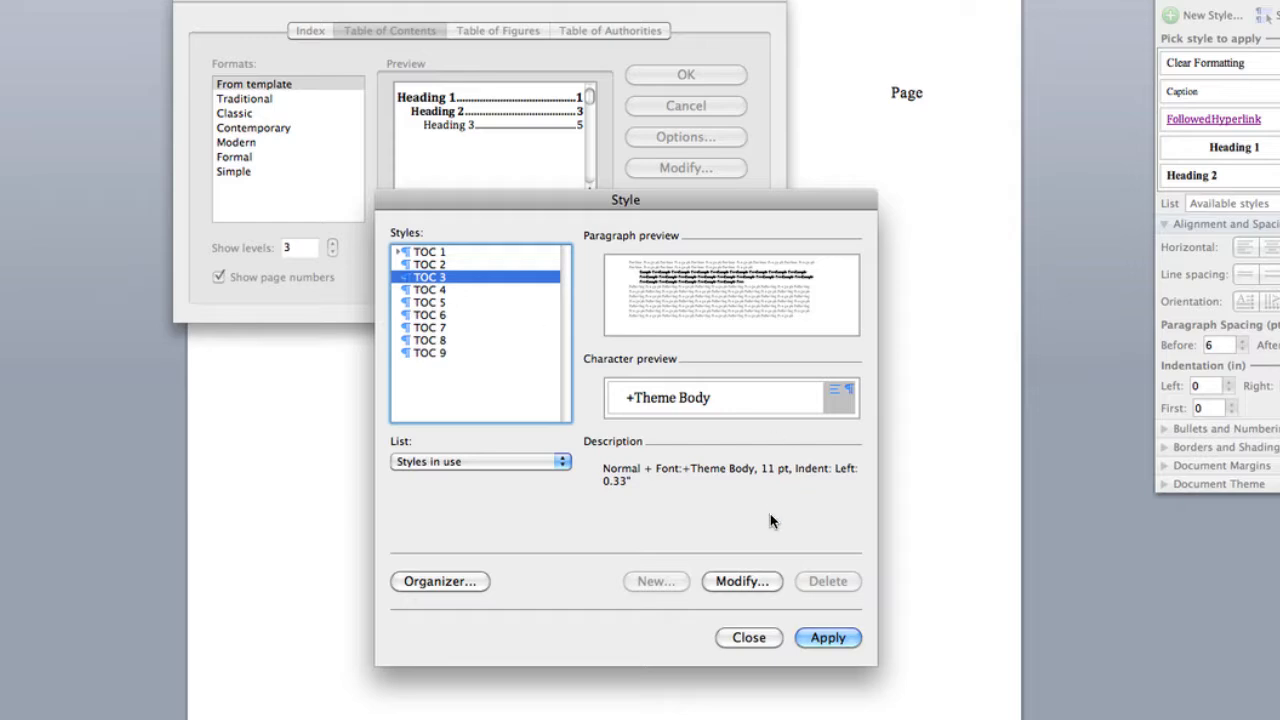
left_click(758, 582)
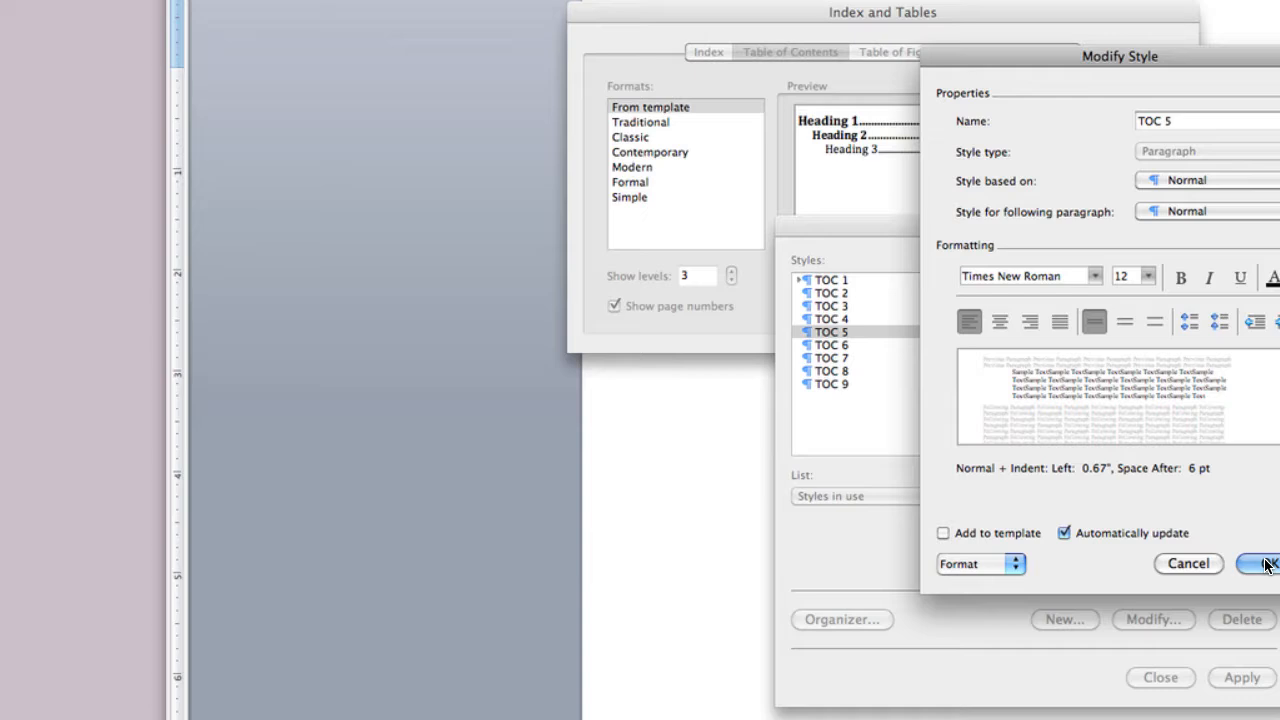
left_click(1266, 565)
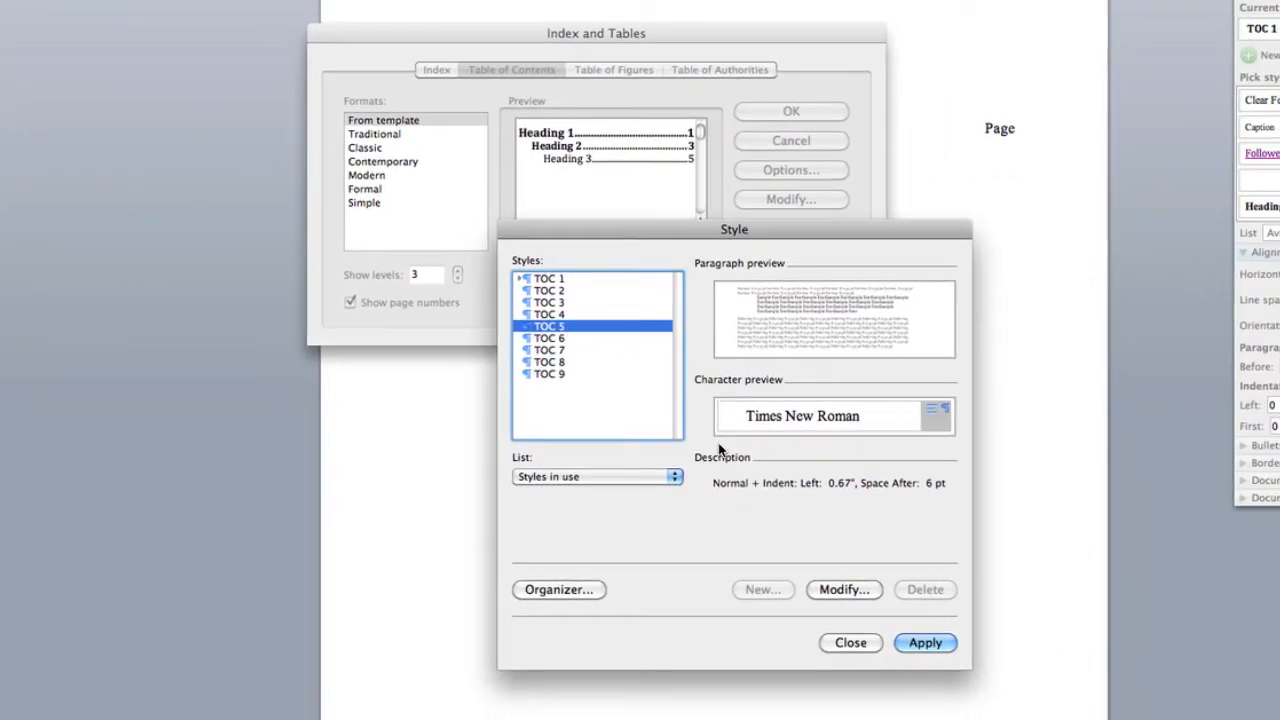
left_click(940, 642)
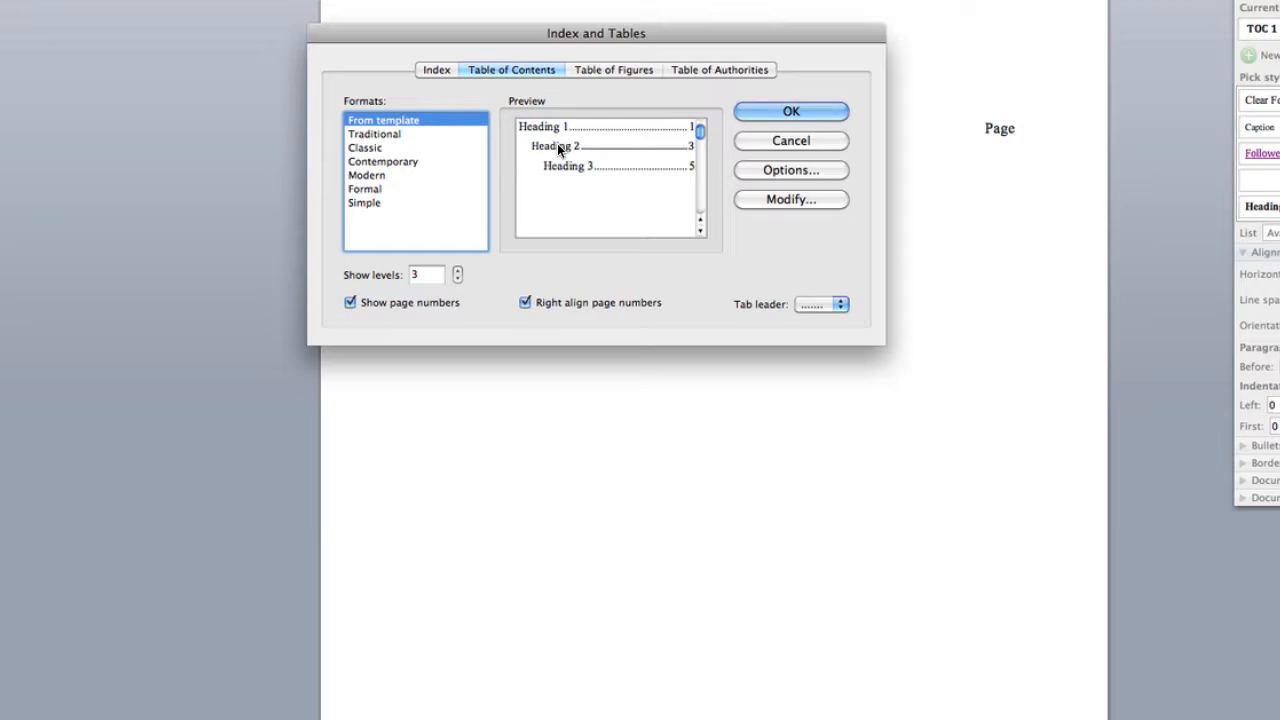
Step: Change the TOC 2 style's font to Times New Roman at size 12 and apply the styles
left_click(789, 199)
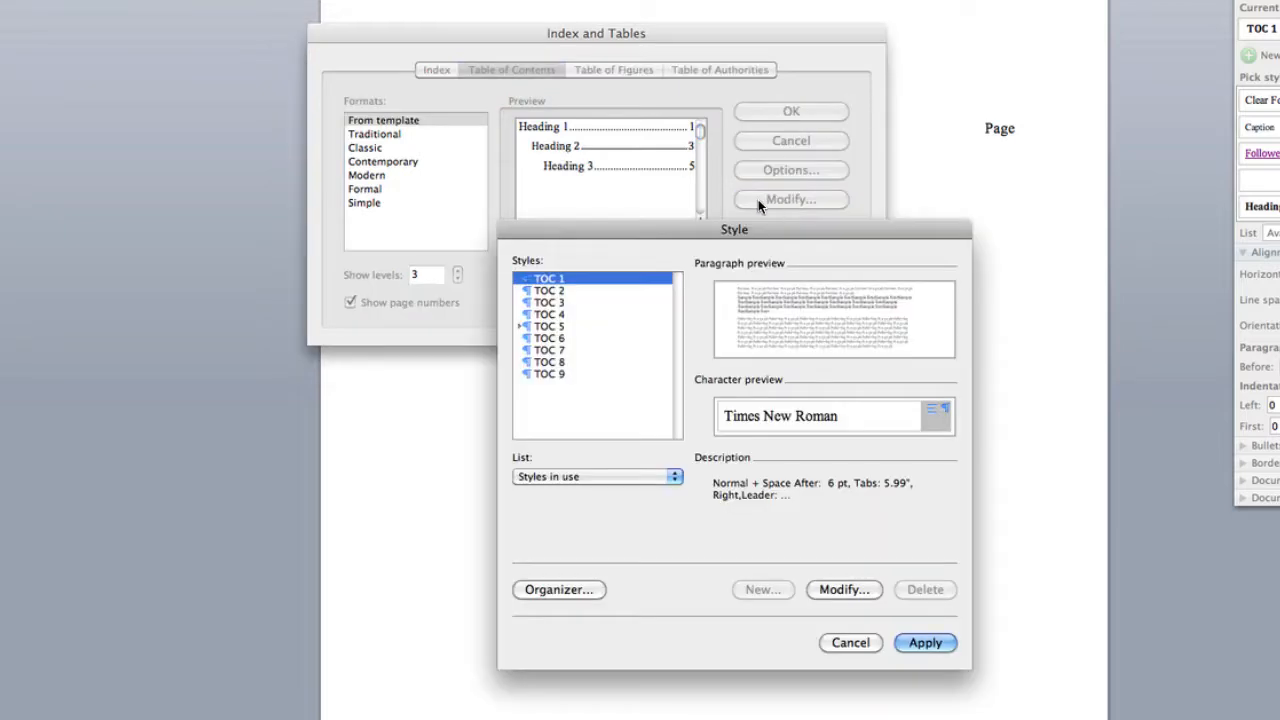
left_click(589, 289)
left_click(830, 587)
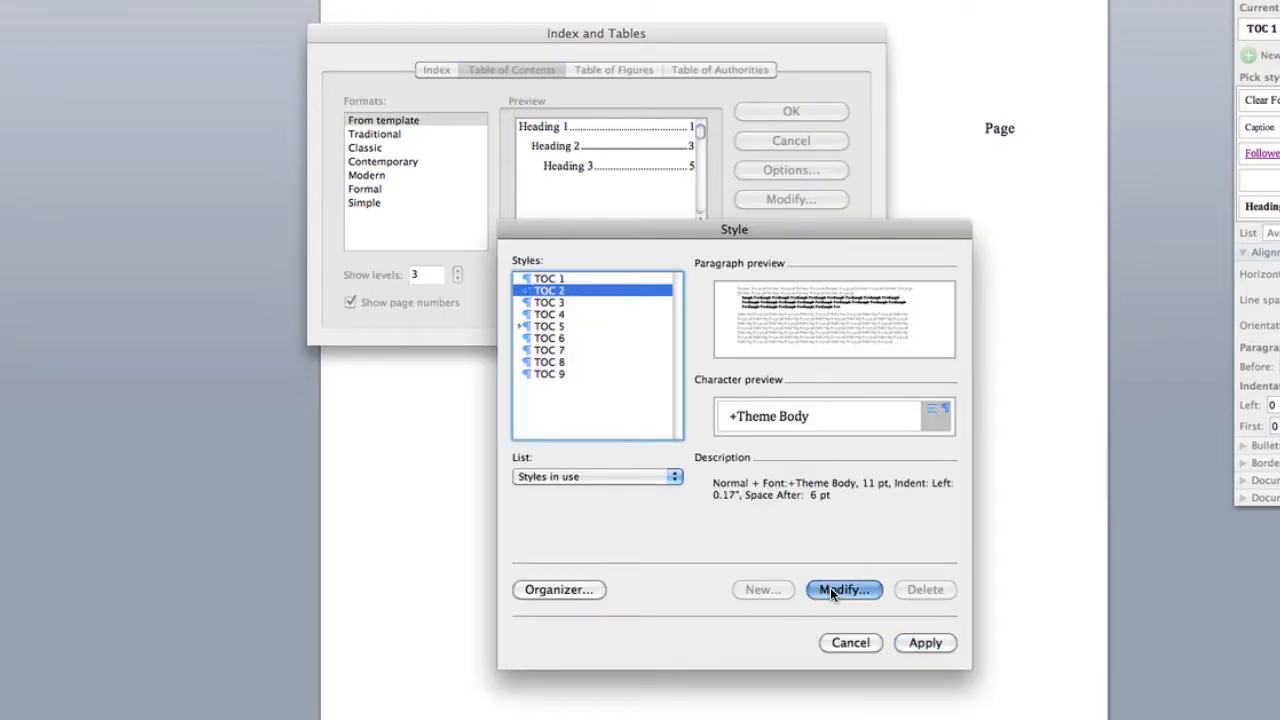
left_click(757, 277)
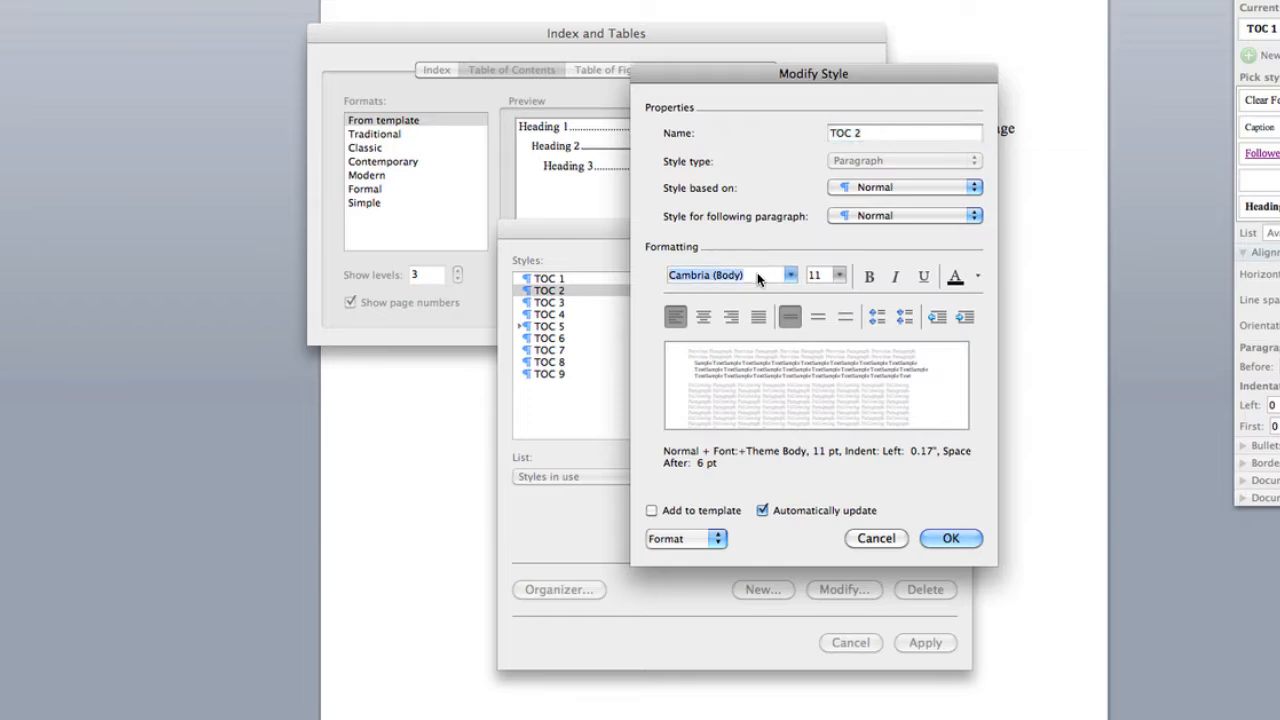
type("Times New Roman")
left_click(839, 275)
left_click(832, 352)
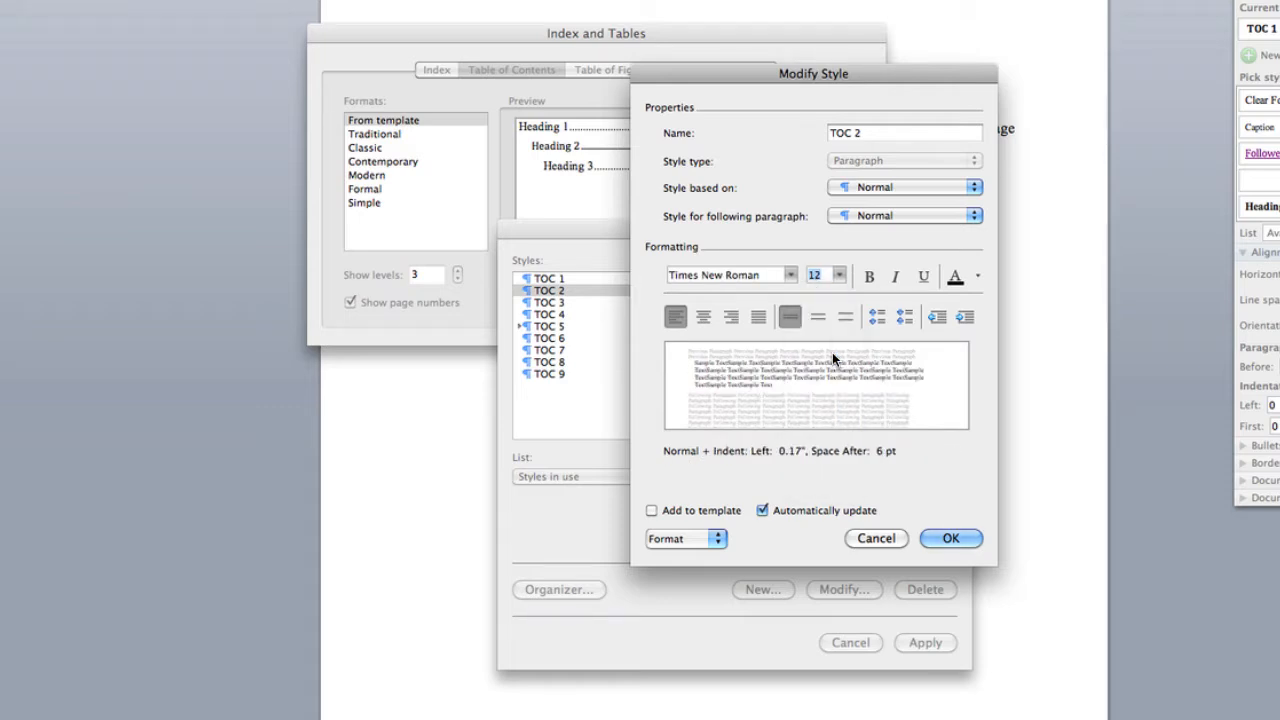
left_click(942, 545)
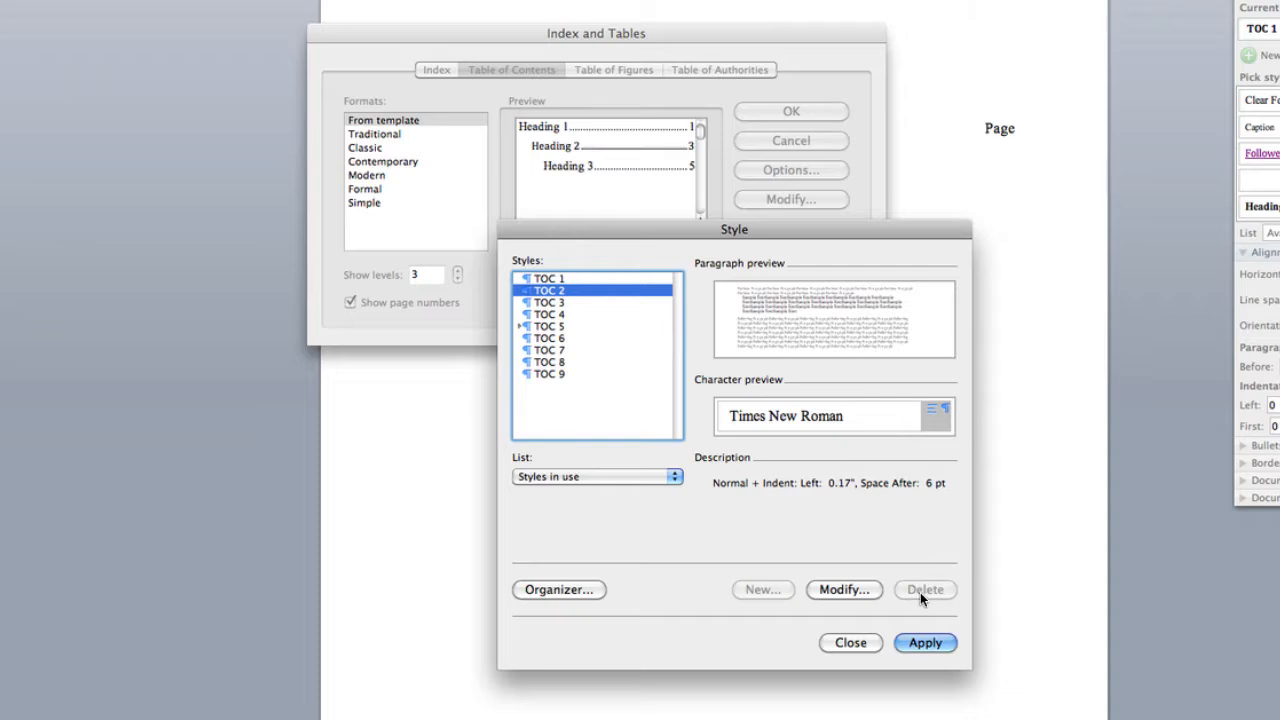
left_click(922, 643)
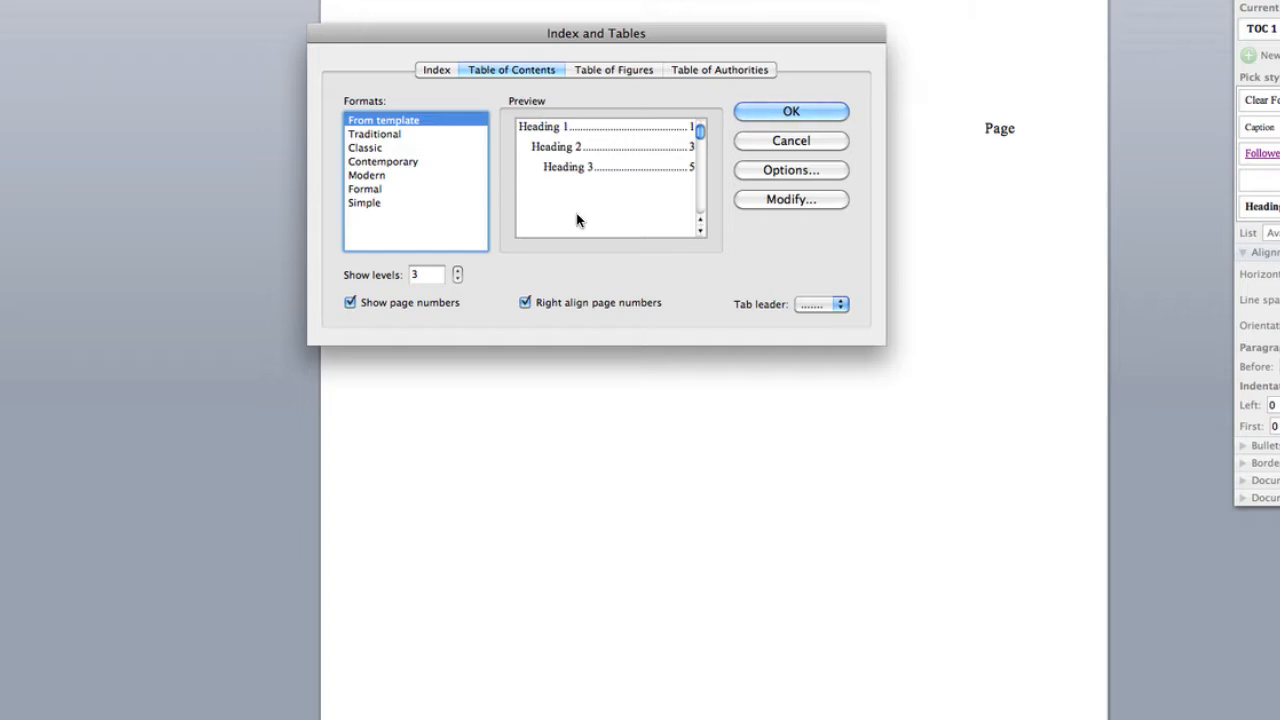
Step: Try showing five levels and a single level in the table of contents preview
left_click(457, 270)
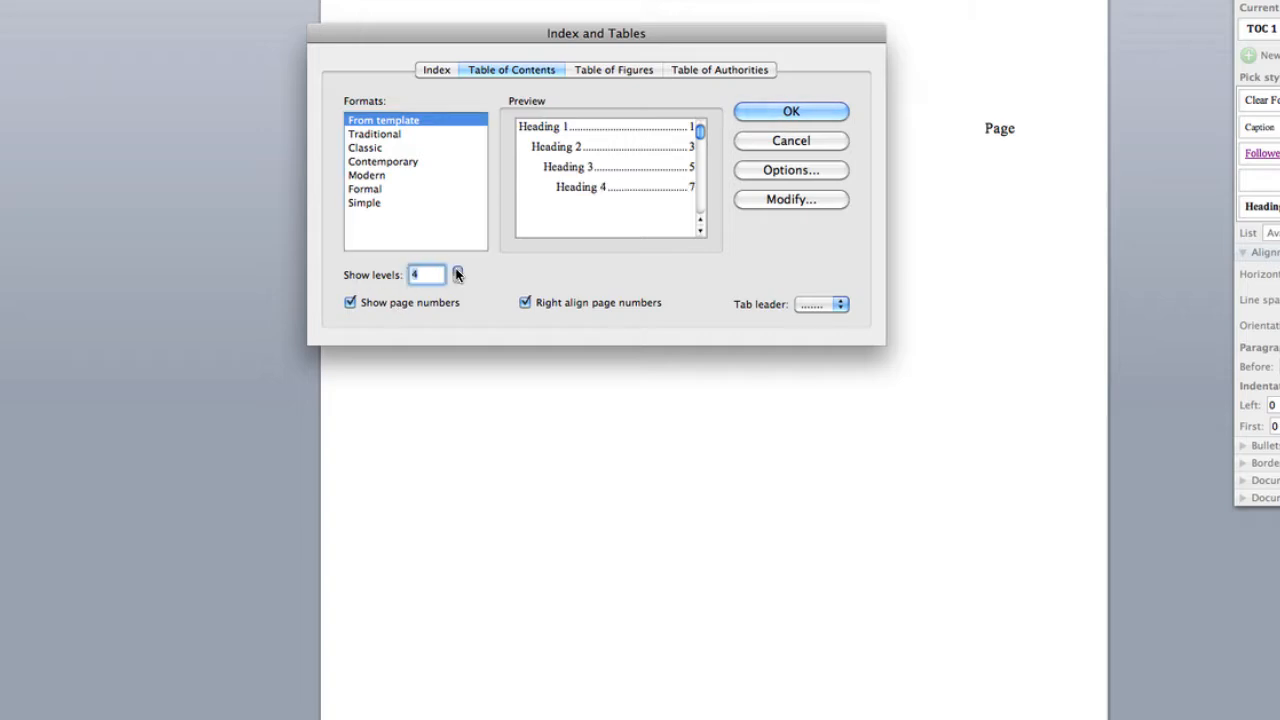
left_click(457, 270)
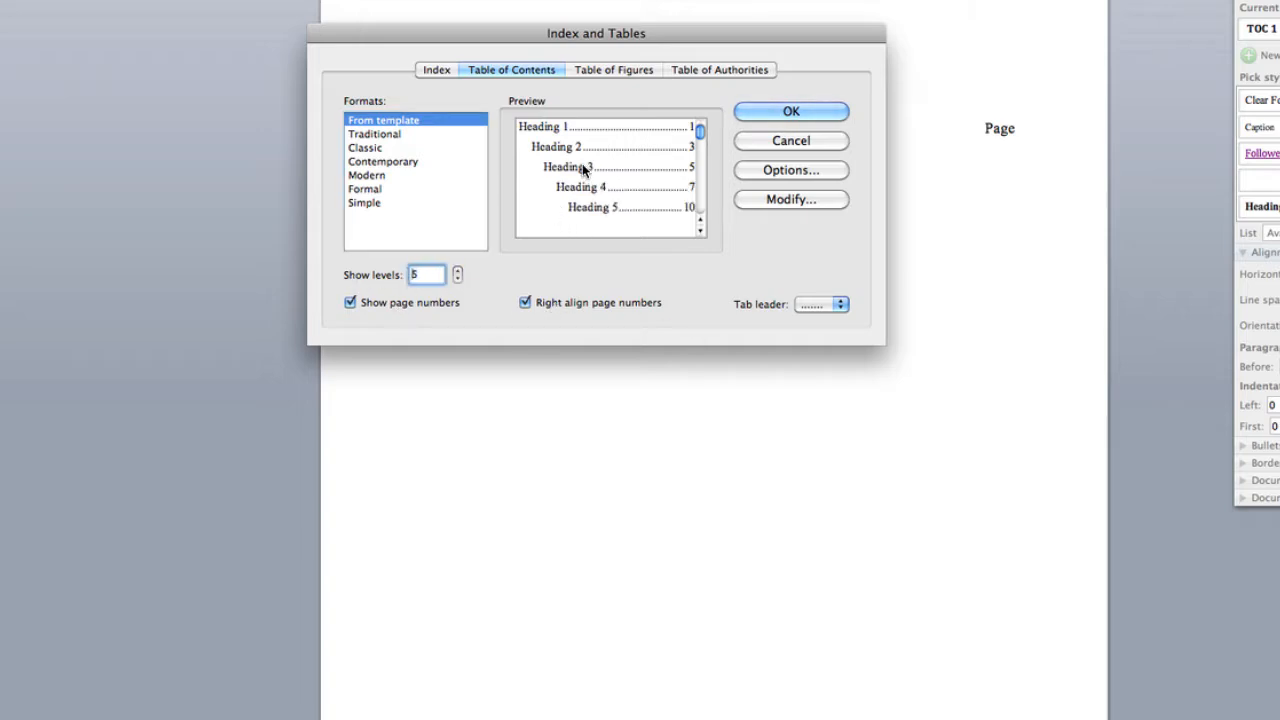
left_click(458, 280)
left_click(458, 280)
left_click(458, 280)
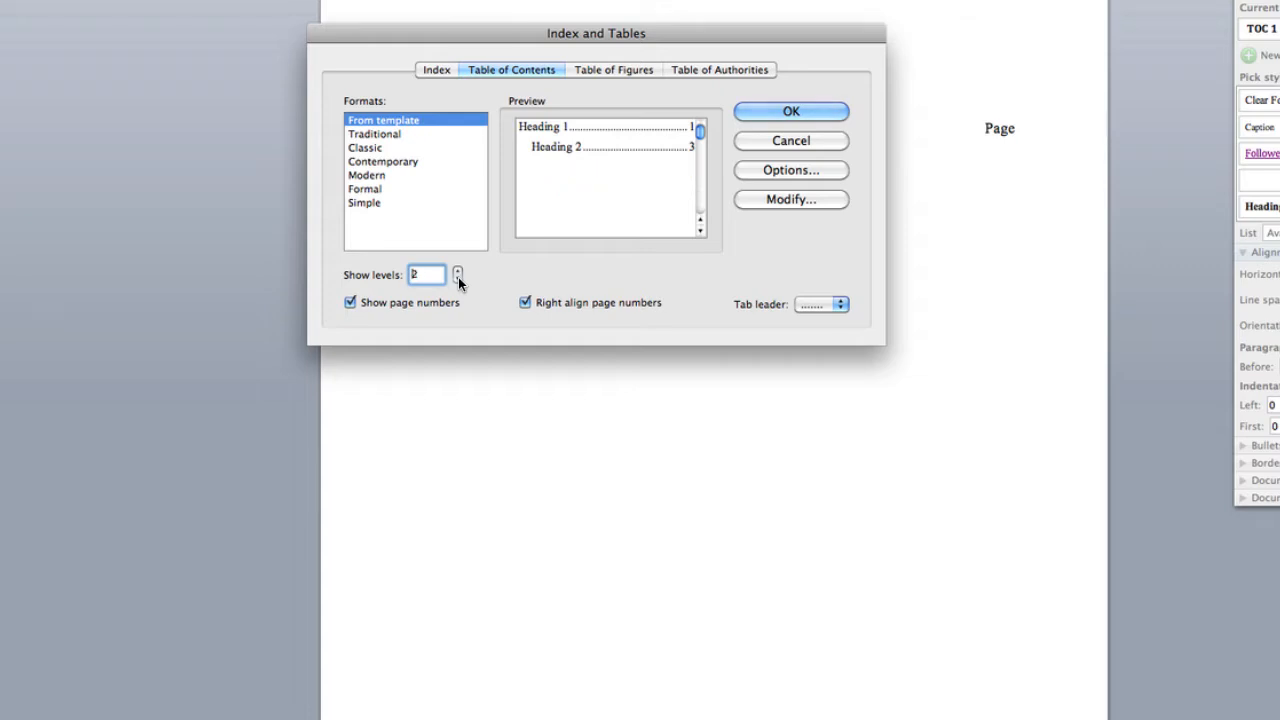
left_click(458, 280)
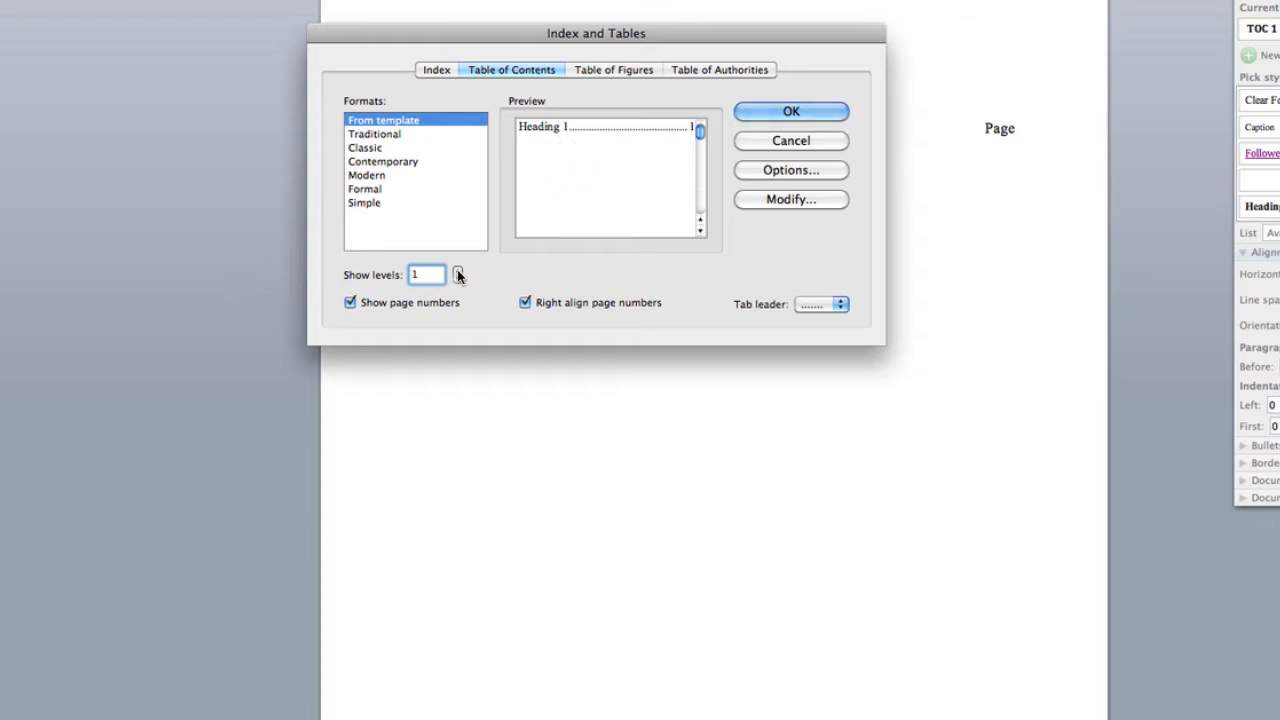
Step: Set the table of contents to show 5 levels and insert it, replacing the selected table of contents
left_click(458, 271)
left_click(458, 271)
left_click(458, 271)
left_click(458, 271)
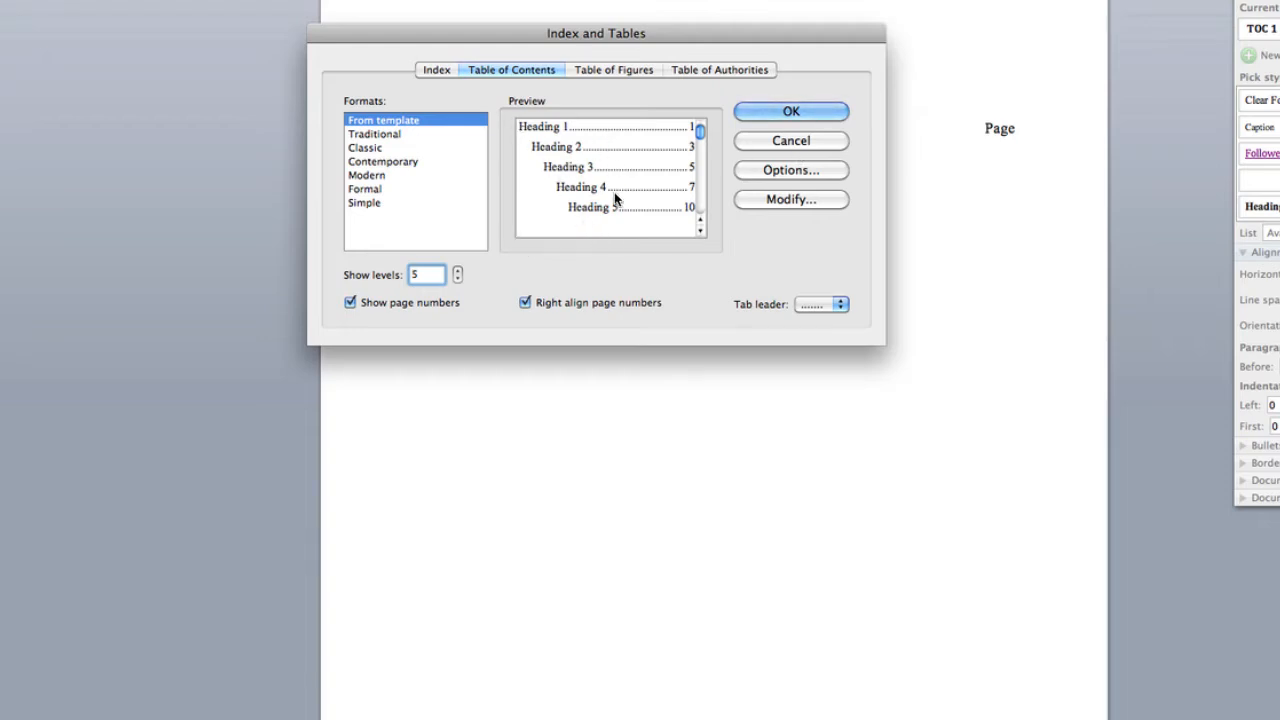
left_click(757, 111)
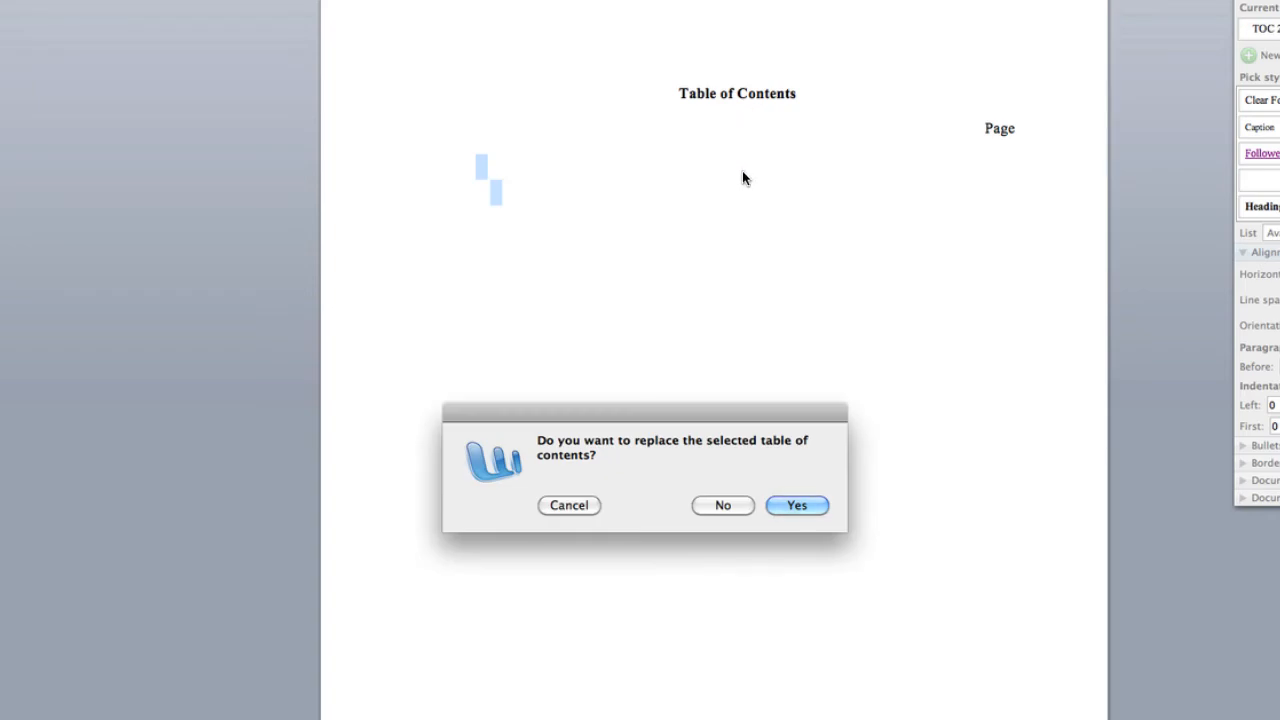
left_click(803, 510)
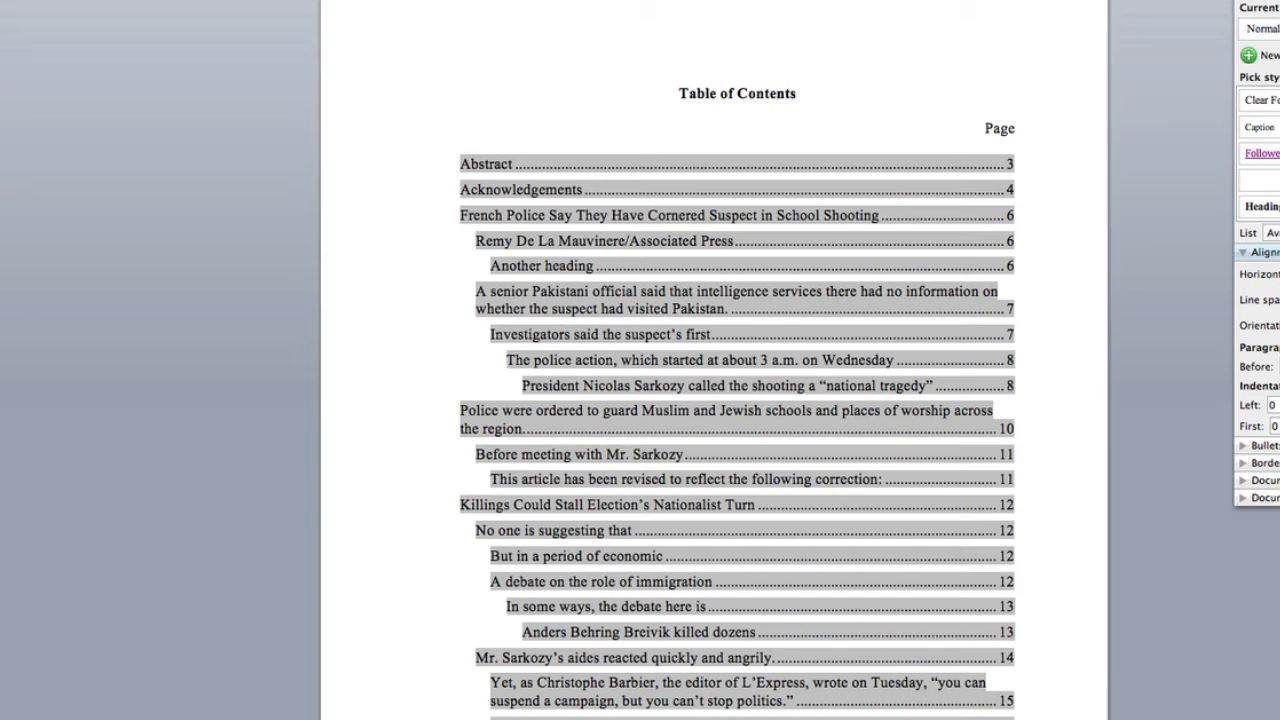
Step: Review the inserted table of contents, checking its heading levels, indentation and page numbers
scroll(737, 400, "down", 3)
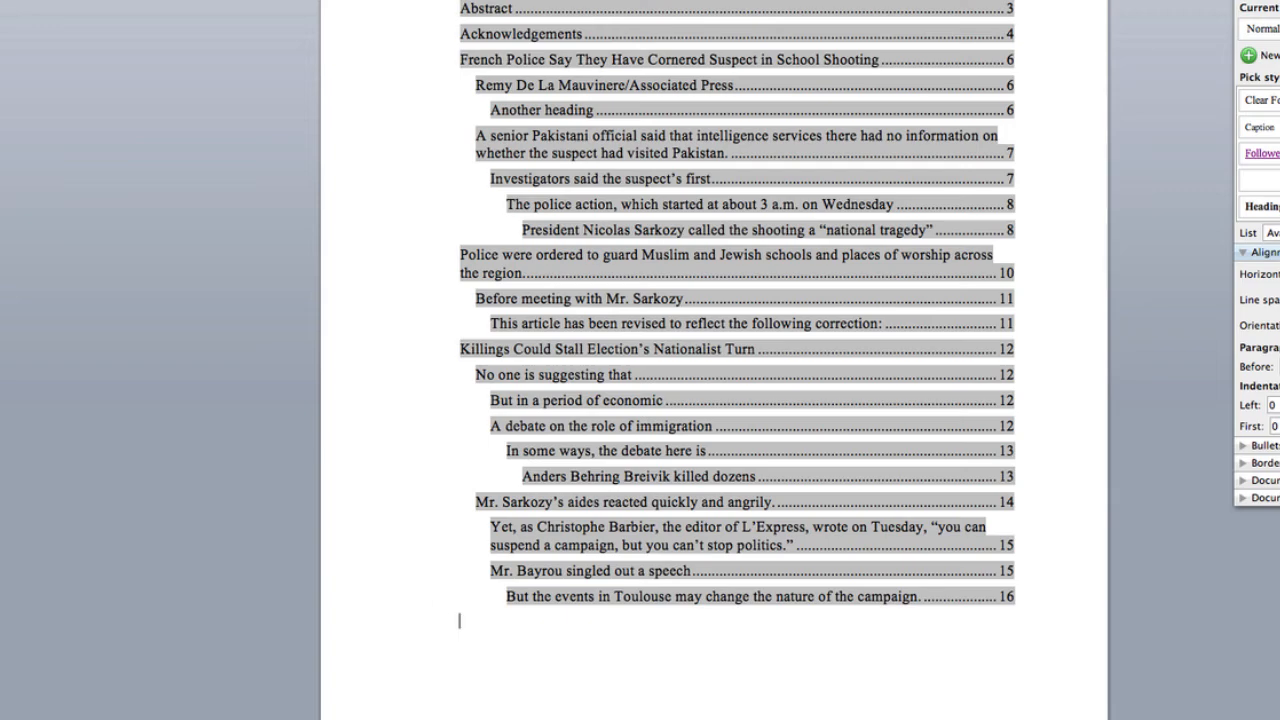
scroll(737, 315, "up", 1)
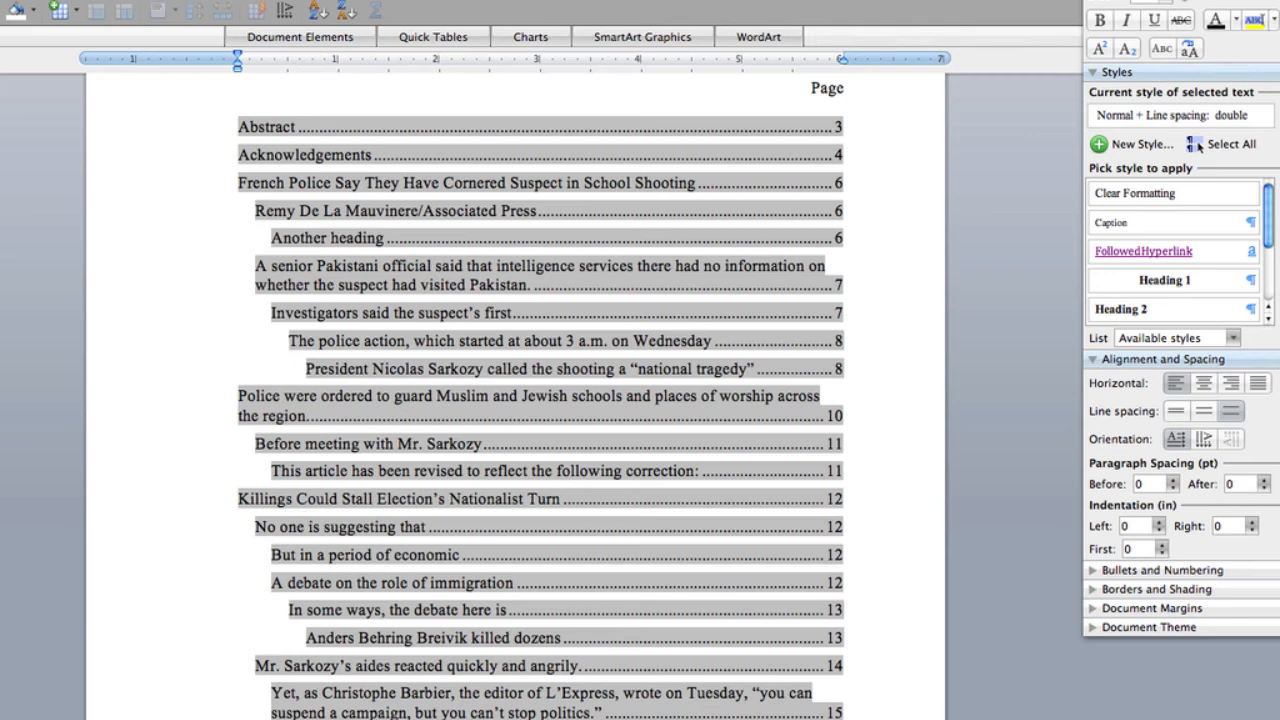
scroll(393, 583, "up", 3)
scroll(540, 450, "down", 1)
scroll(540, 450, "up", 2)
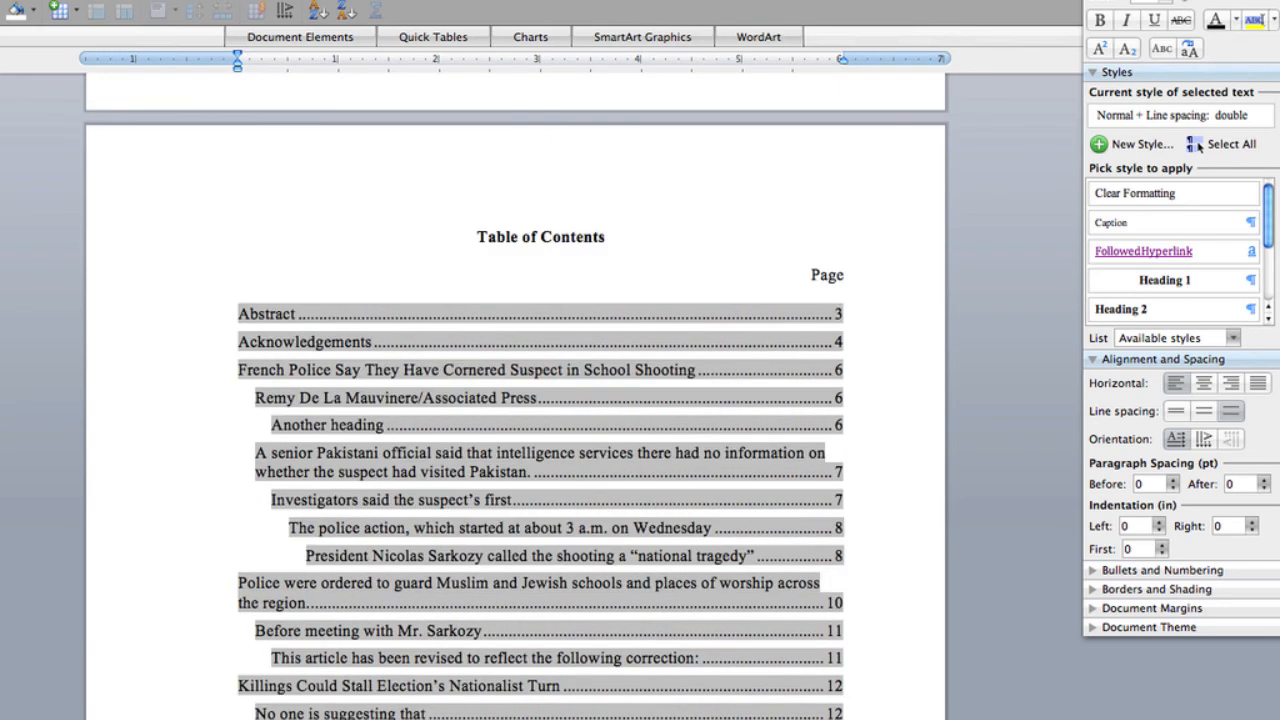